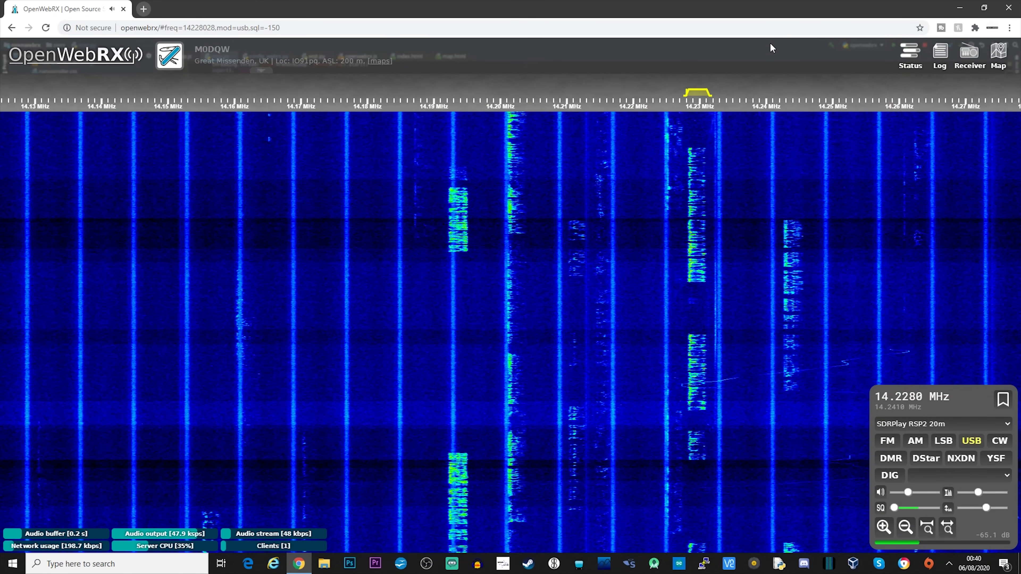
- Zoom the waterfall and pick the FT8 band marker to tune 14.0740 MHz and decode FT8
{"action": "scroll", "coordinate": [792, 218], "scroll_direction": "down", "scroll_amount": 2}
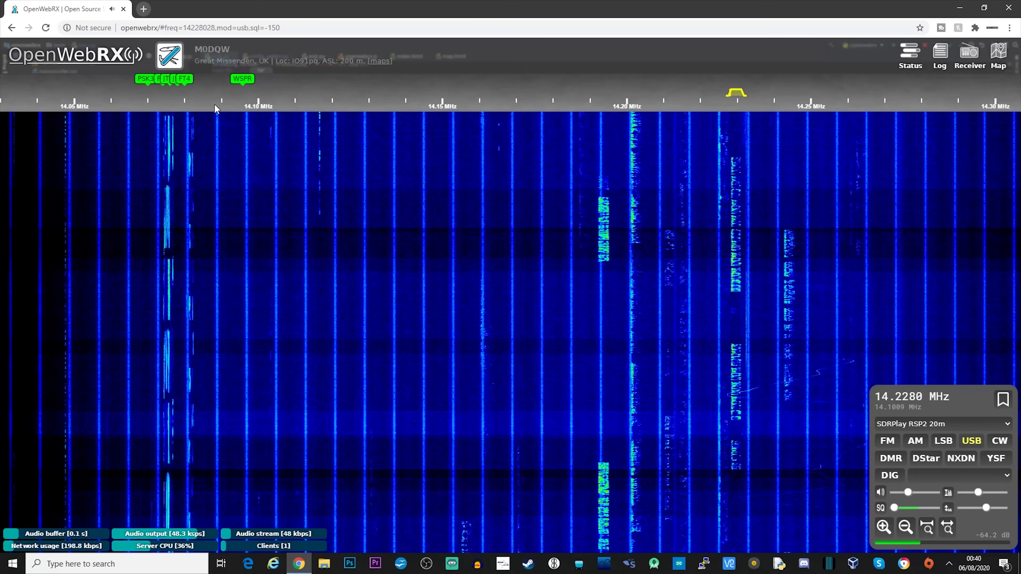
{"action": "scroll", "coordinate": [145, 88], "scroll_direction": "up", "scroll_amount": 3}
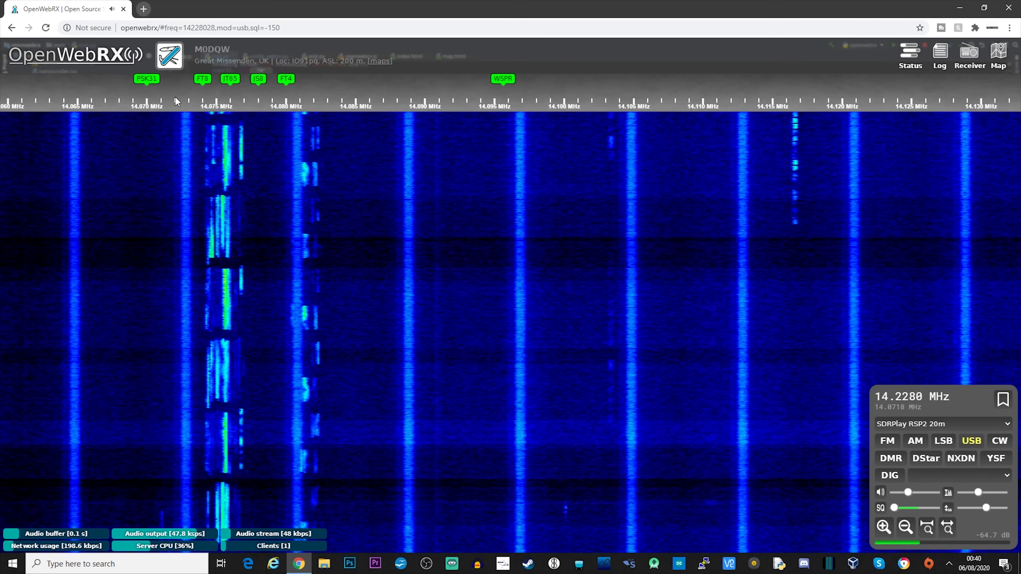
{"action": "left_click", "coordinate": [202, 84]}
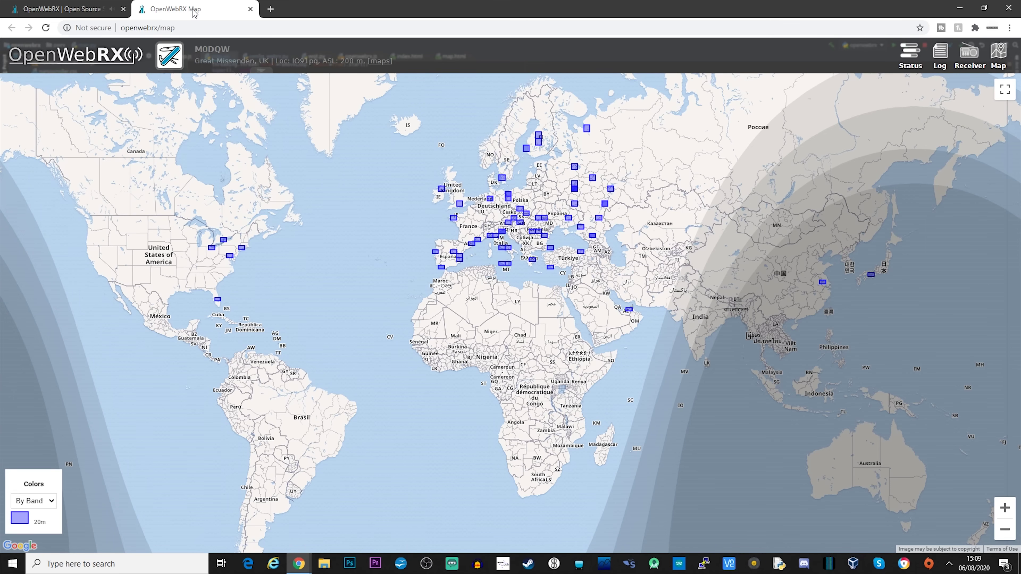
- Keep the map legend's Colors option on By Band
{"action": "left_click", "coordinate": [51, 487]}
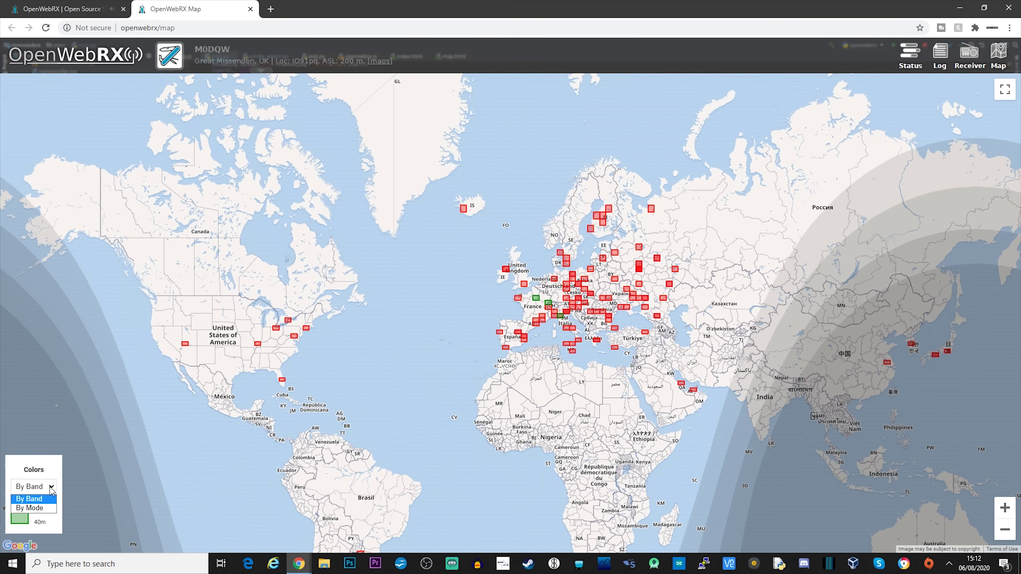
{"action": "left_click", "coordinate": [51, 487]}
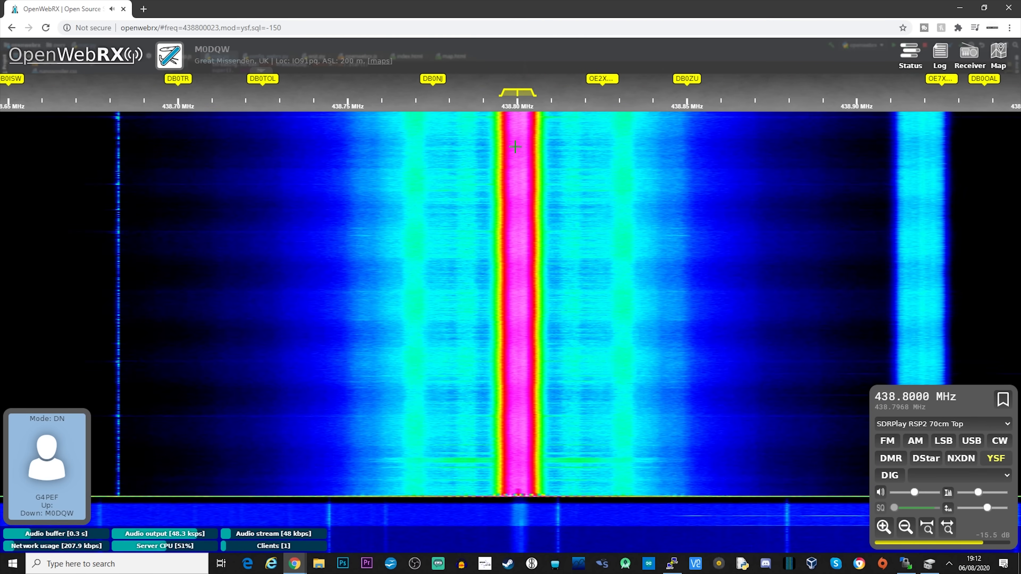
- Widen the receive filter passband on both the upper and lower sides of the signal
{"action": "scroll", "coordinate": [514, 147], "scroll_direction": "up", "scroll_amount": 3}
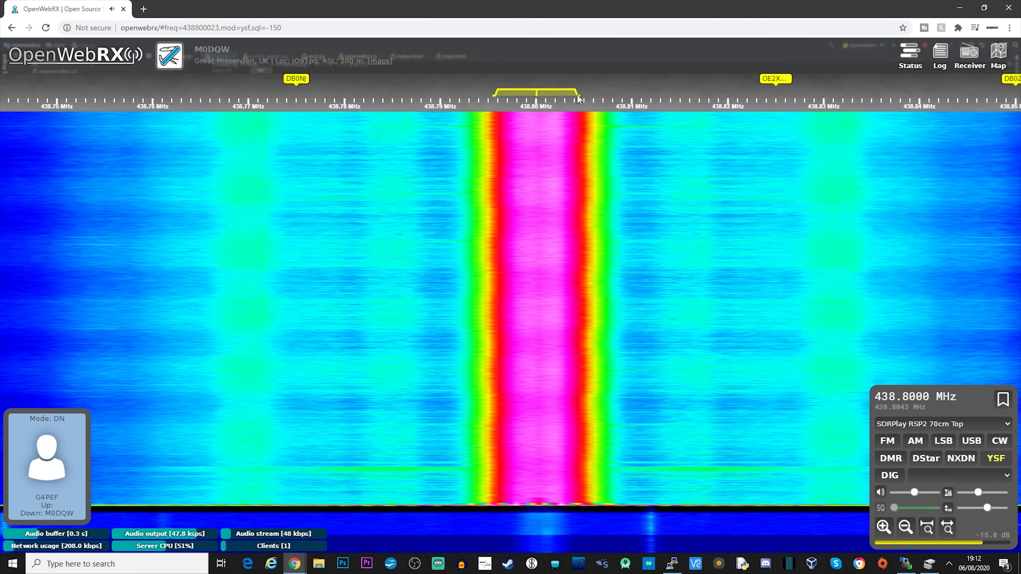
{"action": "left_click_drag", "start_coordinate": [579, 99], "coordinate": [589, 98]}
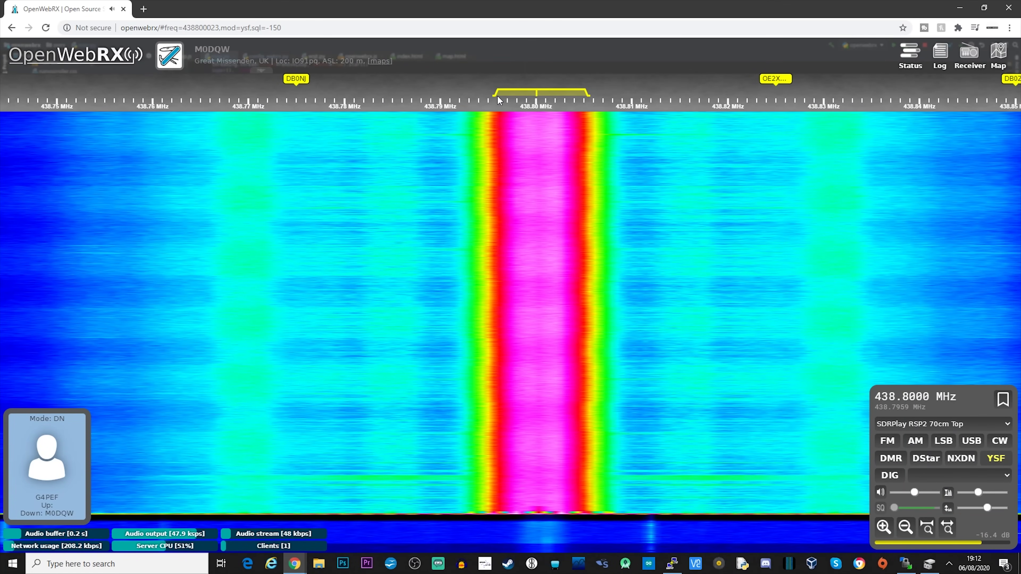
{"action": "left_click_drag", "start_coordinate": [498, 100], "coordinate": [484, 97]}
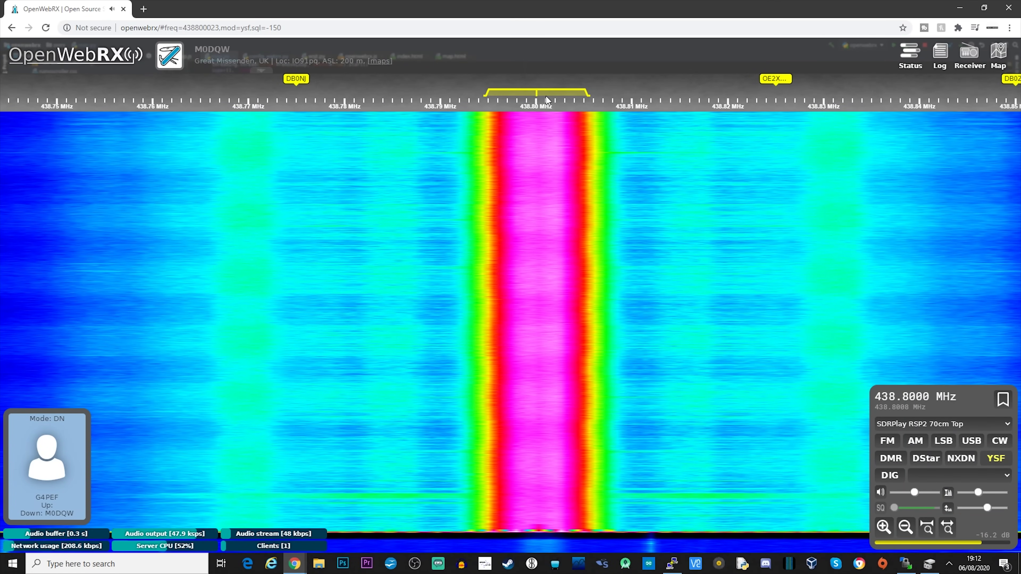
{"action": "left_click_drag", "start_coordinate": [588, 98], "coordinate": [600, 102]}
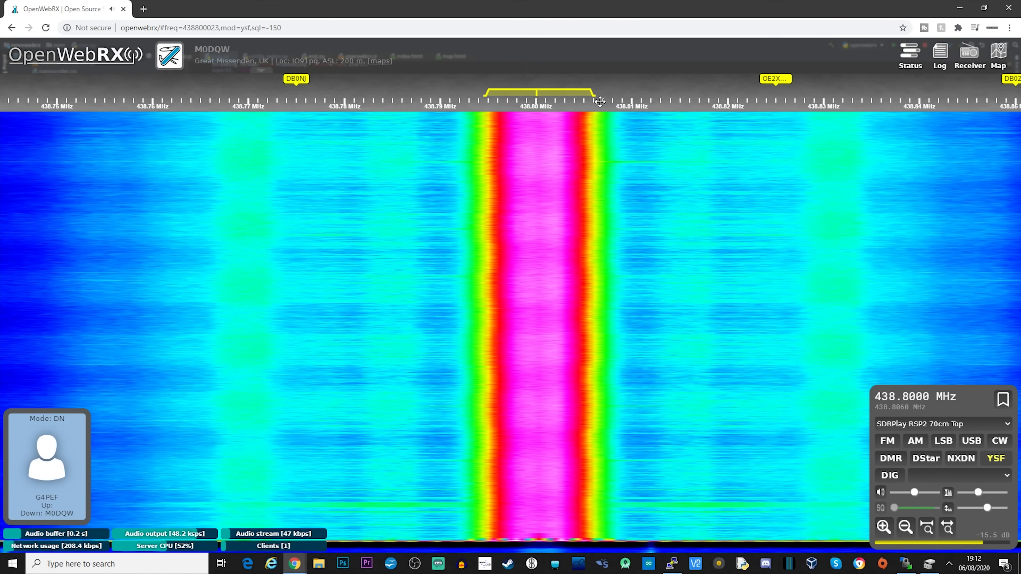
- Retune back to 438.8000 MHz and zoom the waterfall back out
{"action": "left_click", "coordinate": [485, 99]}
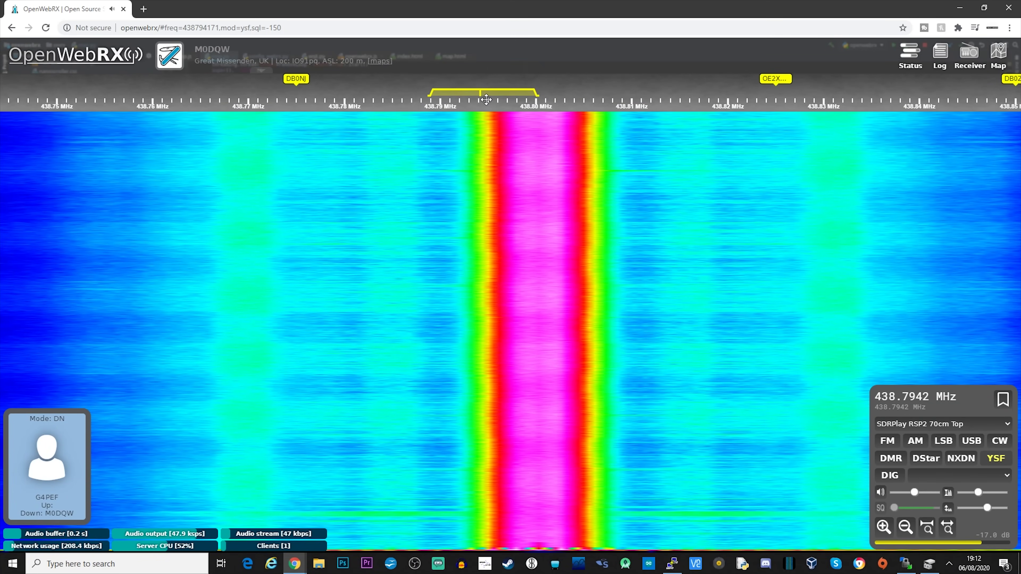
{"action": "left_click_drag", "start_coordinate": [486, 99], "coordinate": [542, 107]}
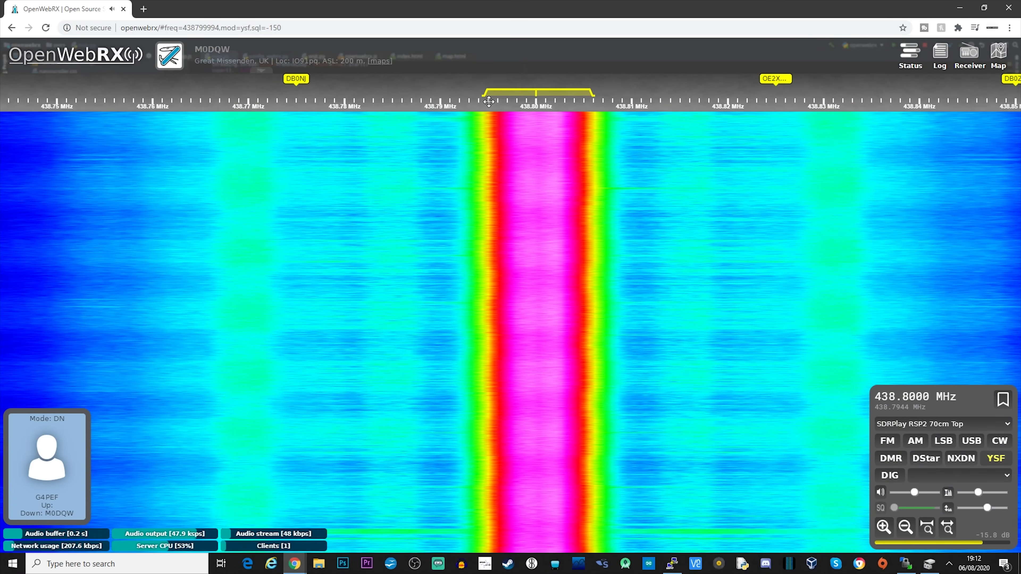
{"action": "scroll", "coordinate": [630, 275], "scroll_direction": "down", "scroll_amount": 2}
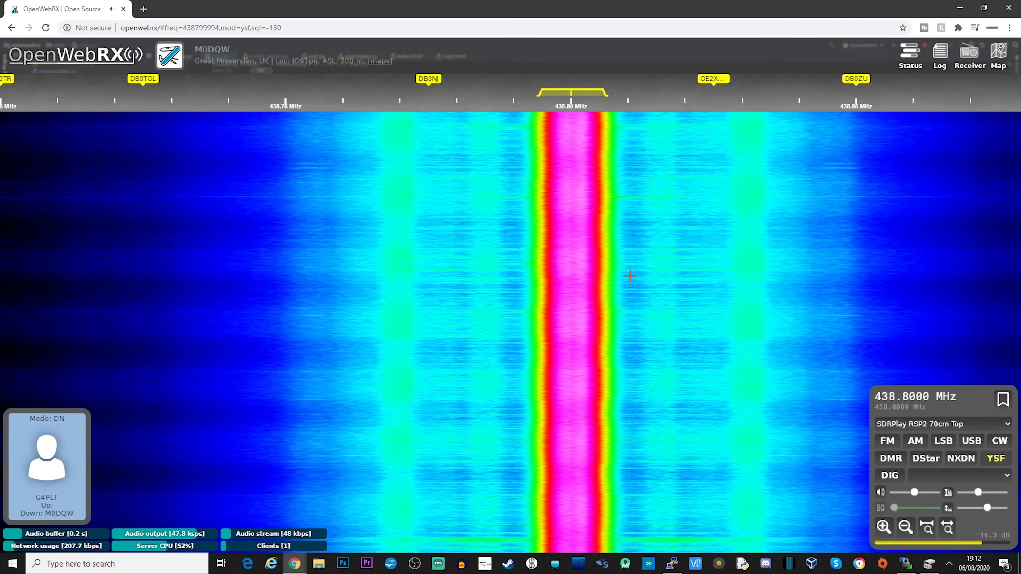
{"action": "scroll", "coordinate": [630, 275], "scroll_direction": "down", "scroll_amount": 1}
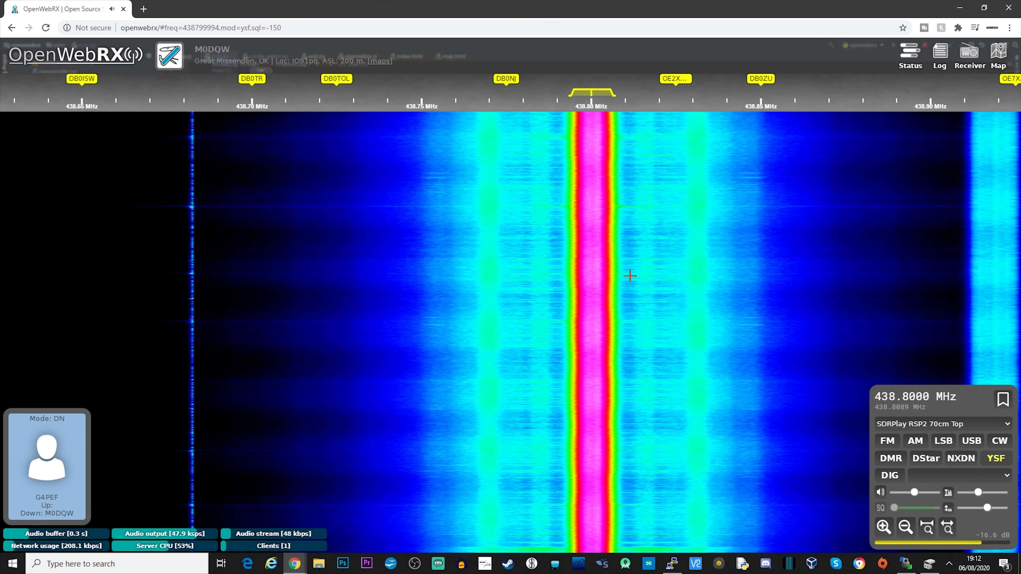
{"action": "scroll", "coordinate": [629, 275], "scroll_direction": "down", "scroll_amount": 1}
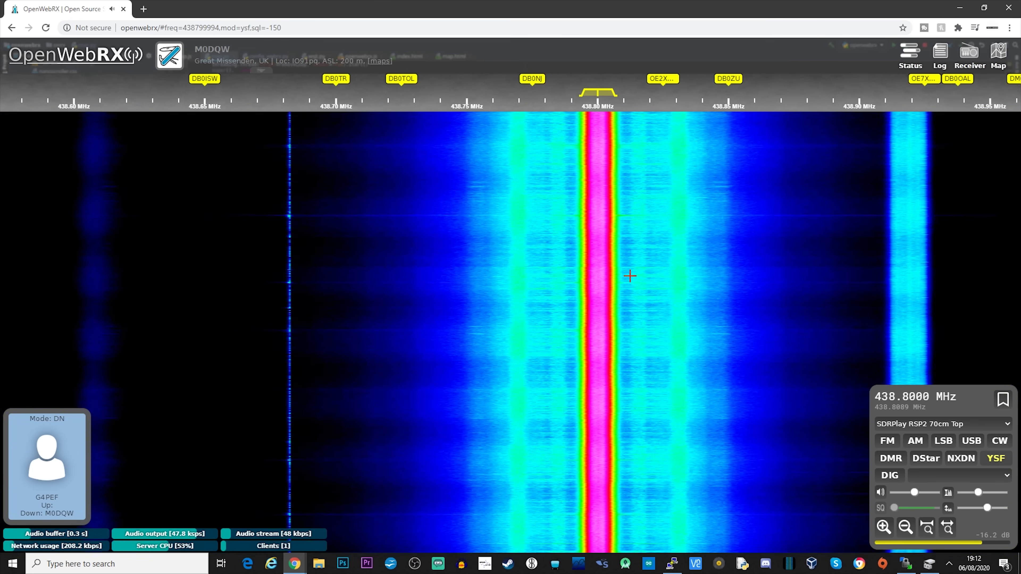
{"action": "scroll", "coordinate": [630, 275], "scroll_direction": "down", "scroll_amount": 1}
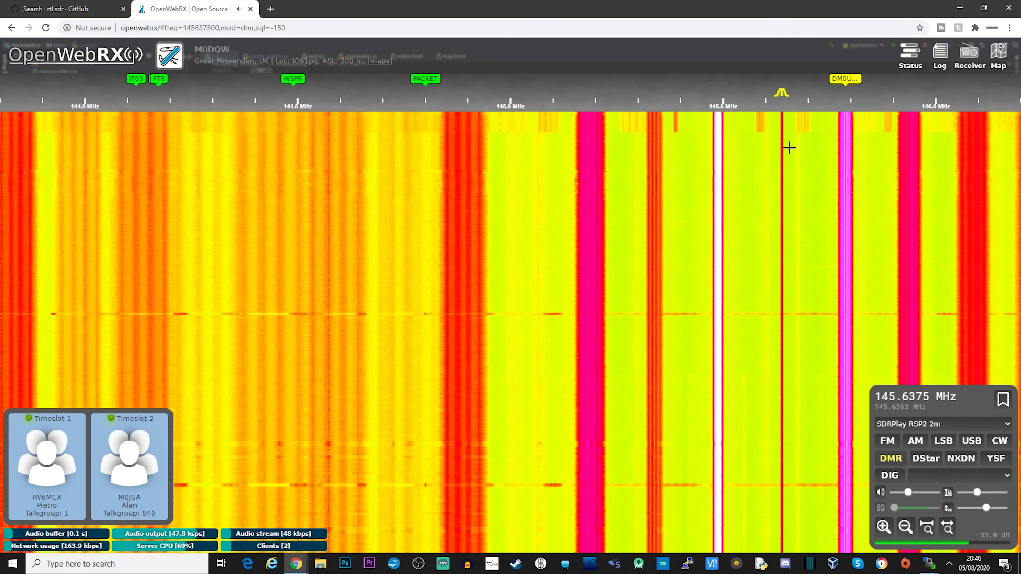
- Zoom in on the waterfall
{"action": "scroll", "coordinate": [789, 148], "scroll_direction": "up", "scroll_amount": 3}
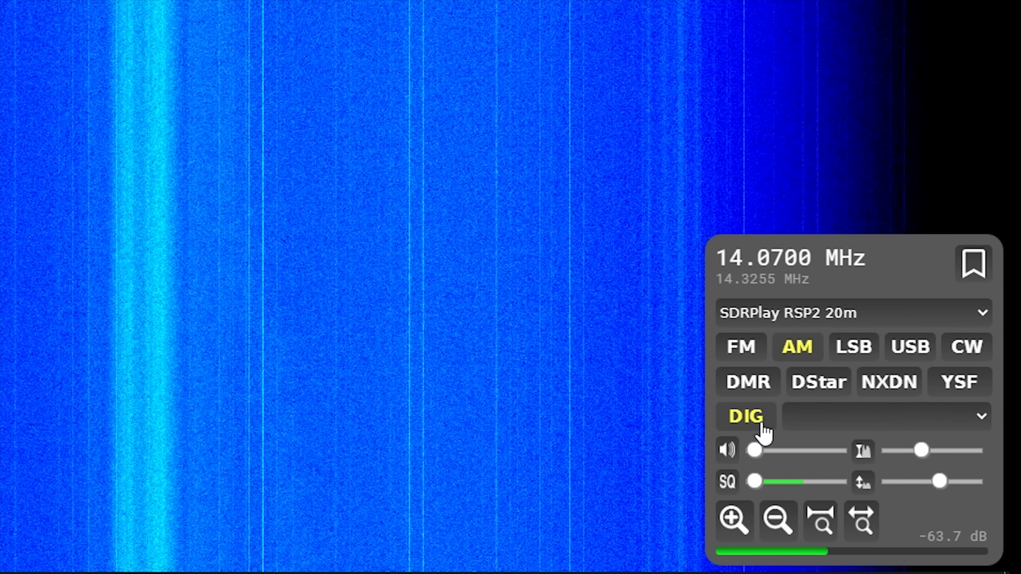
- Show the list of digital decoding modes in the DIG dropdown
{"action": "left_click", "coordinate": [977, 419]}
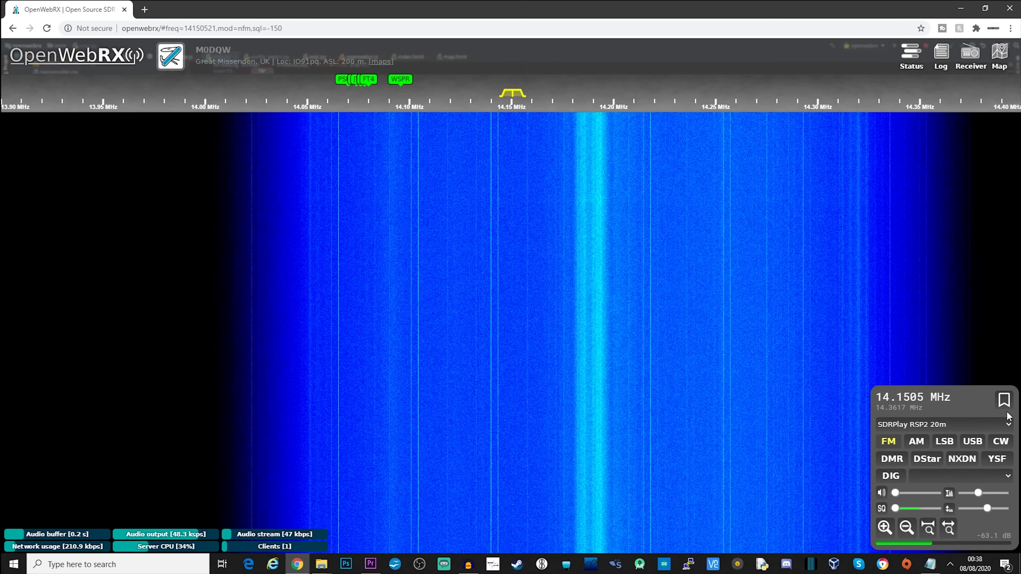
- Add a USB bookmark 'Calling channel' at 14.1505 MHz, save it, then tune to its label
{"action": "left_click", "coordinate": [1004, 400]}
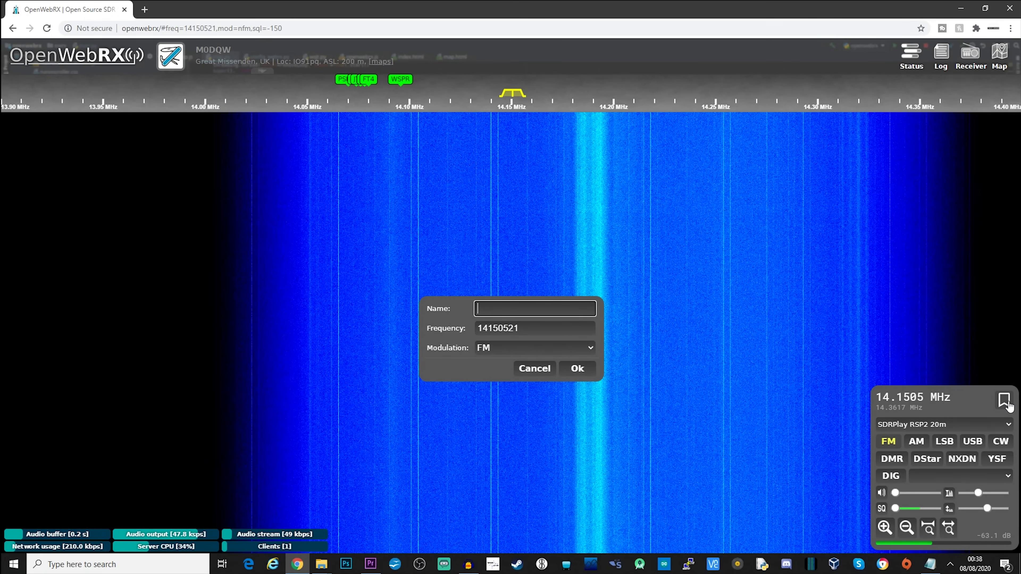
{"action": "type", "text": "Calling channel"}
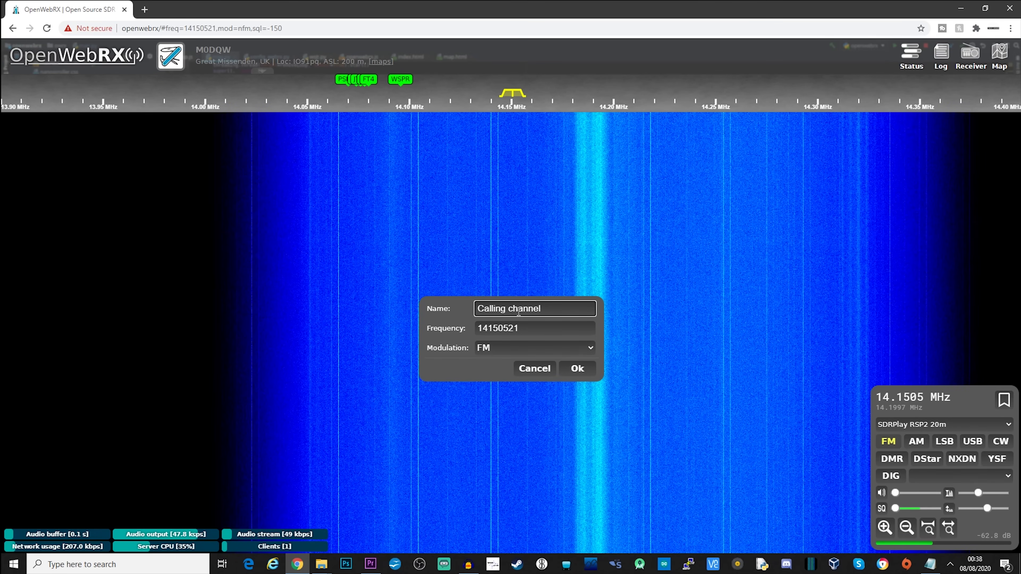
{"action": "left_click", "coordinate": [571, 348]}
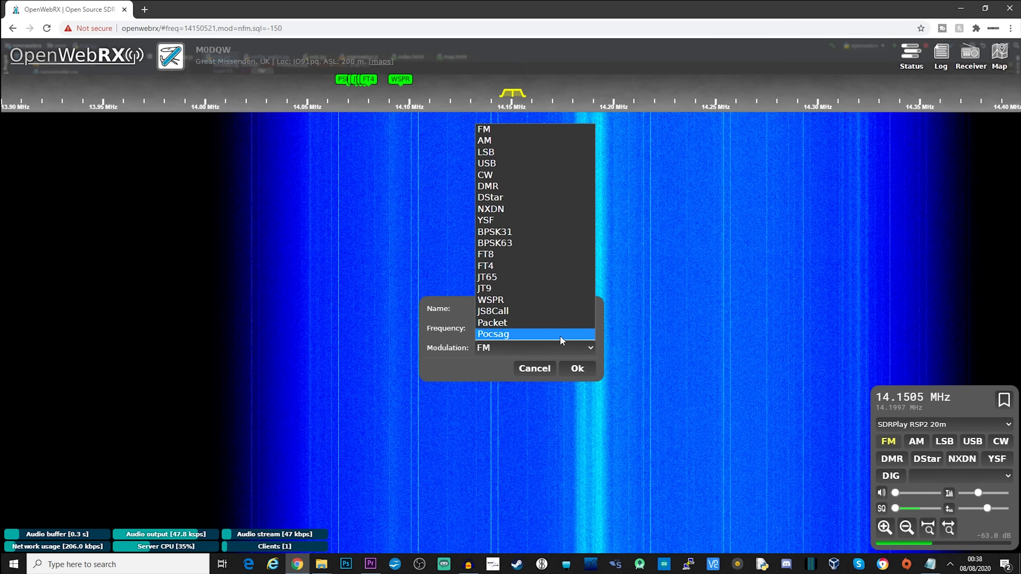
{"action": "left_click", "coordinate": [516, 163]}
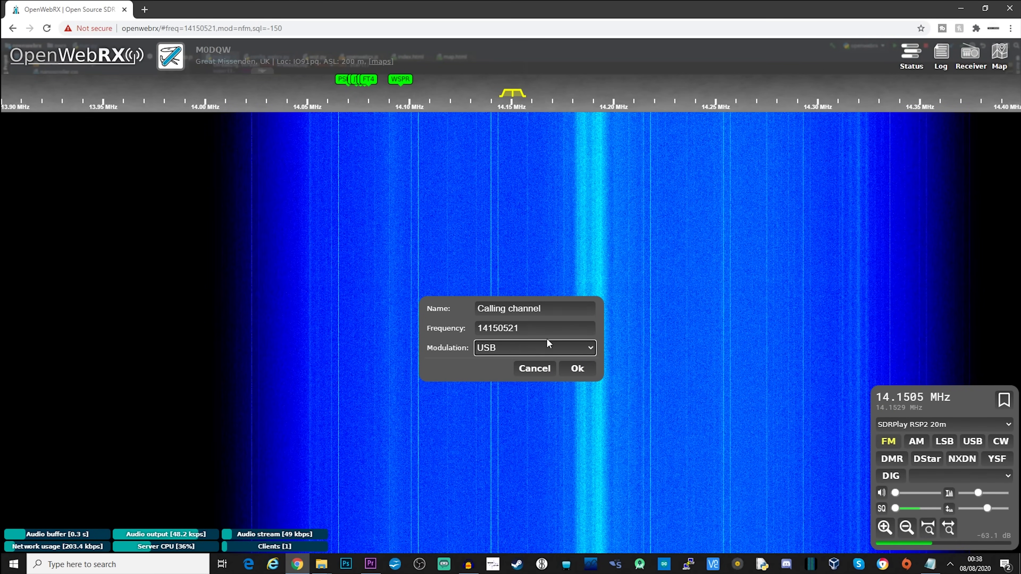
{"action": "left_click", "coordinate": [576, 369]}
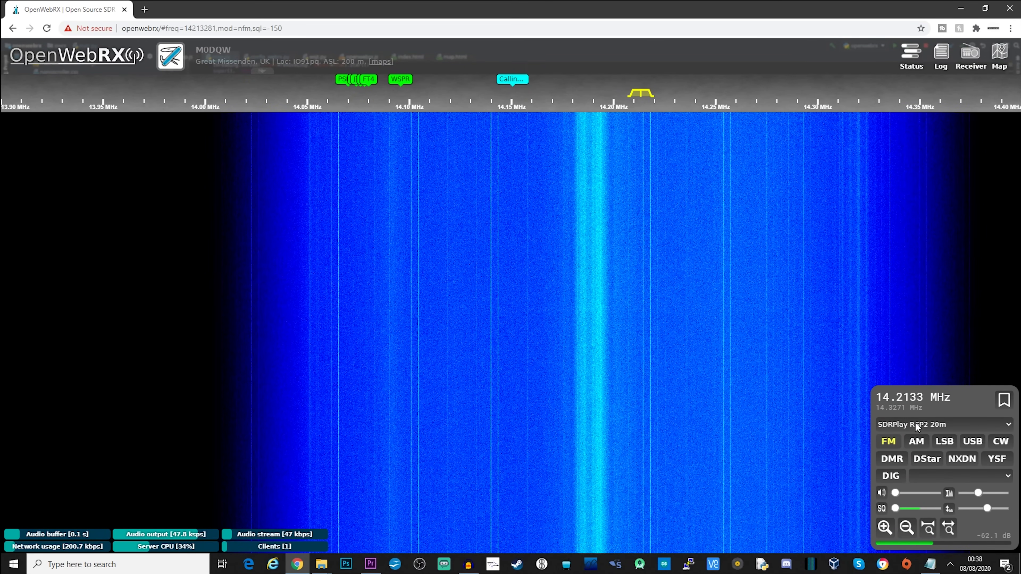
{"action": "left_click", "coordinate": [508, 81]}
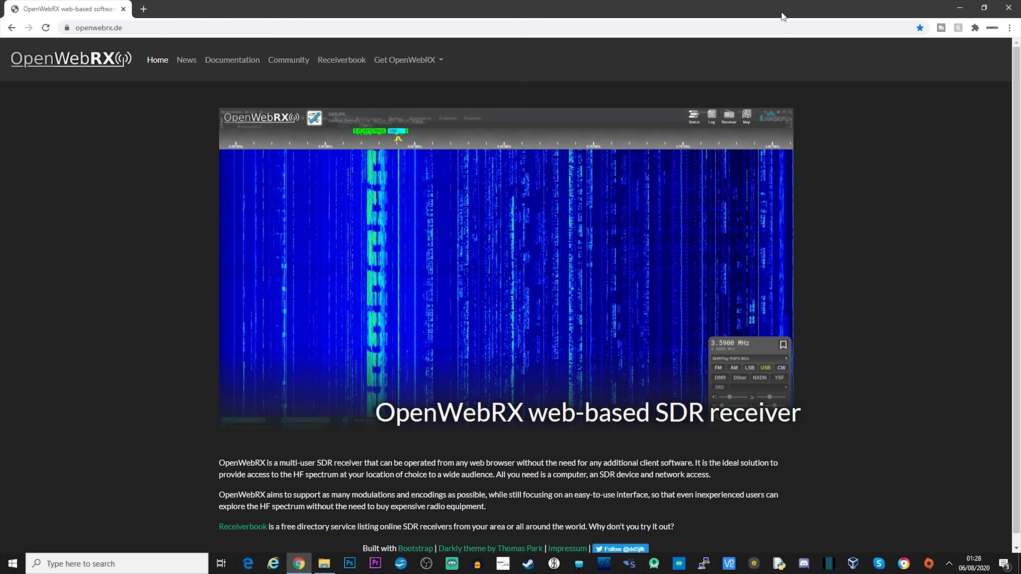
- Show the Get OpenWebRX download options on openwebrx.de
{"action": "left_click", "coordinate": [406, 59]}
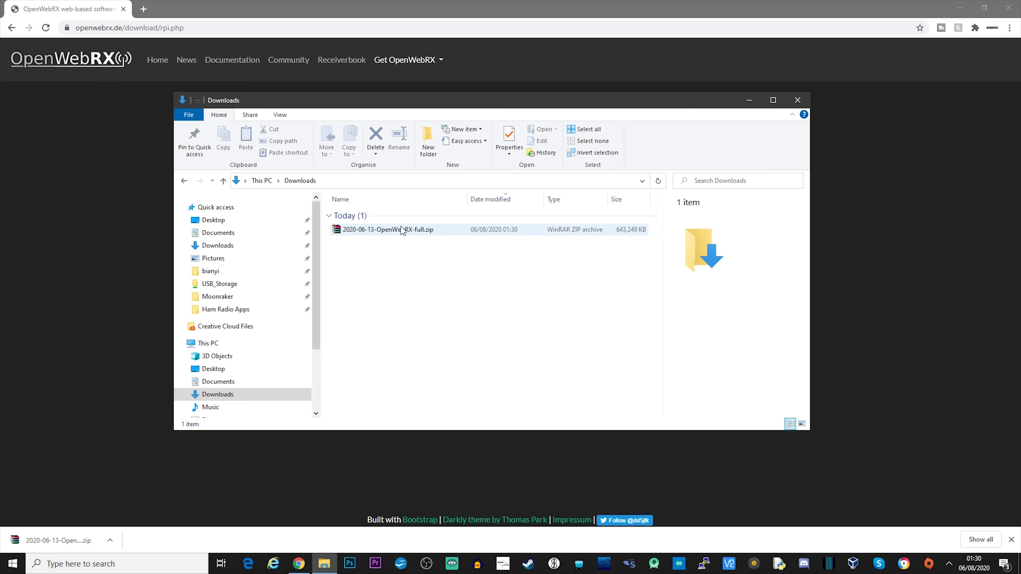
- Extract 2020-06-13-OpenWebRX-full.zip with WinRAR into its own folder in Downloads
{"action": "left_click", "coordinate": [396, 230]}
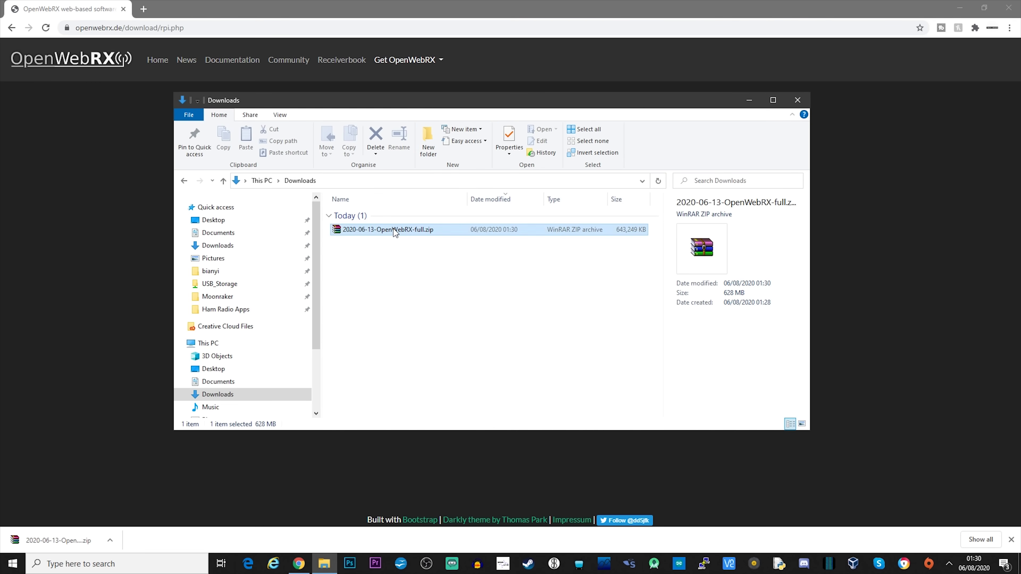
{"action": "right_click", "coordinate": [394, 229]}
{"action": "left_click", "coordinate": [440, 295]}
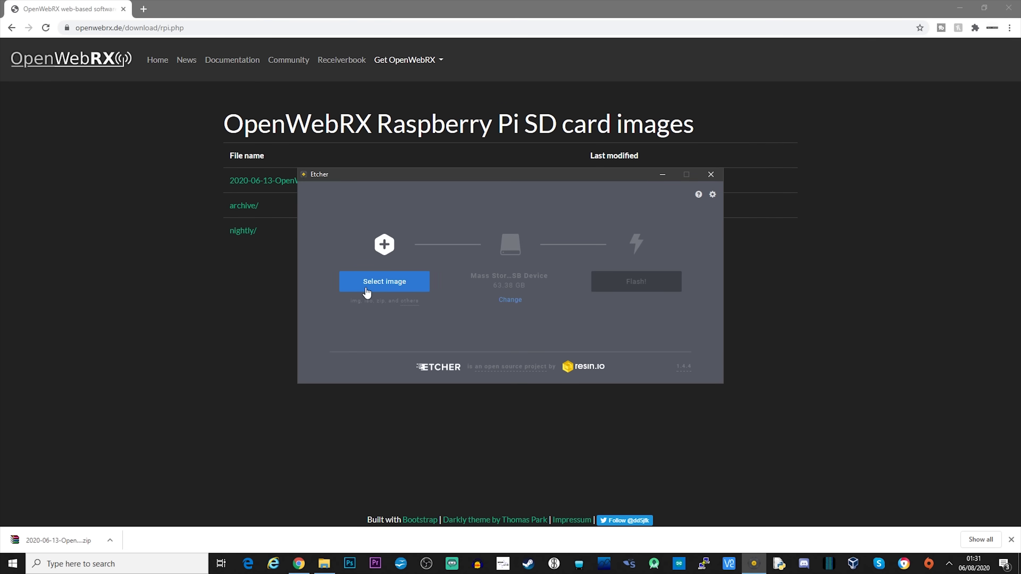
- Choose 2020-06-13-OpenWebRX-full.img from the extracted folder as Etcher's image
{"action": "left_click", "coordinate": [364, 280]}
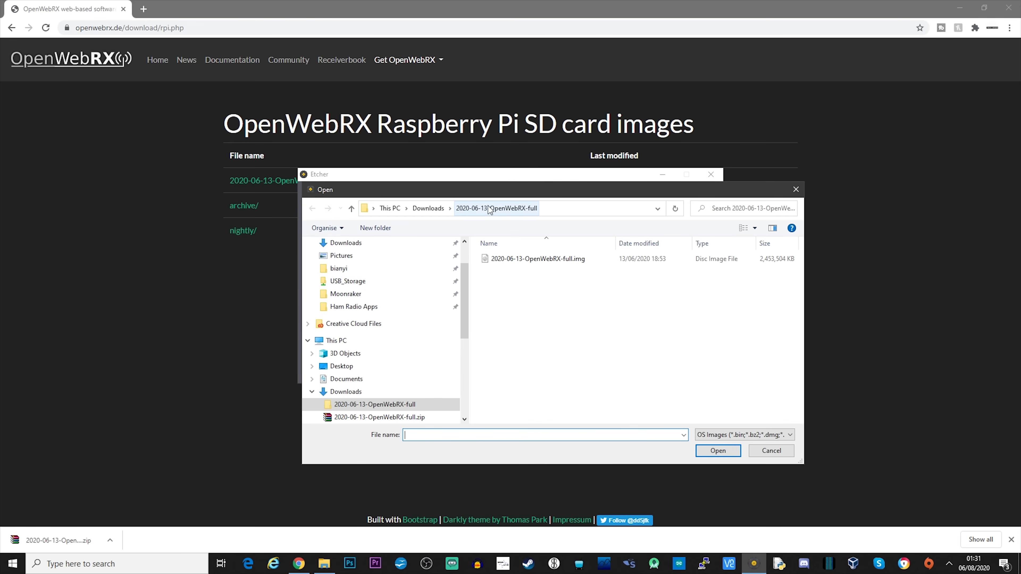
{"action": "left_click", "coordinate": [523, 259]}
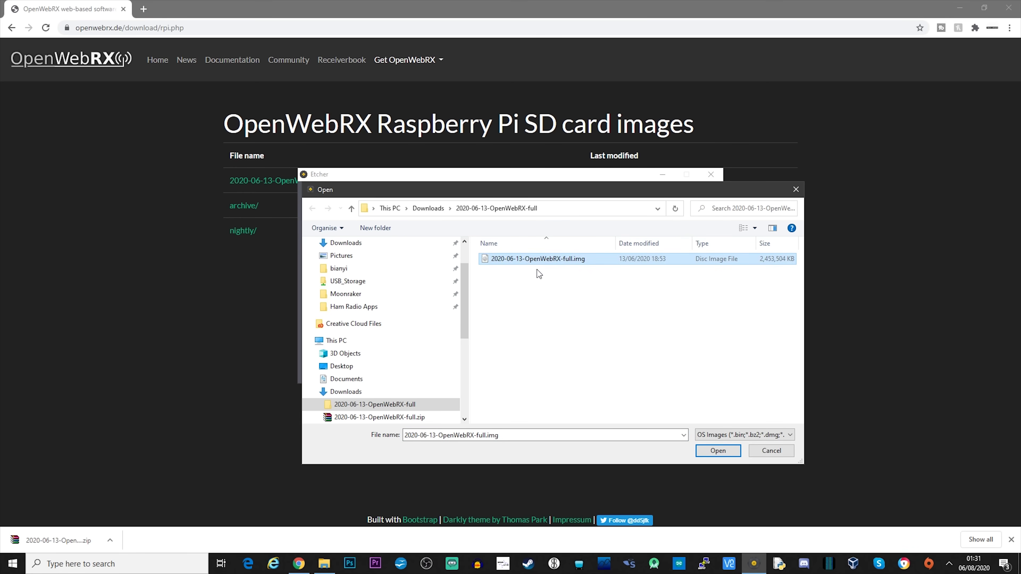
{"action": "left_click", "coordinate": [730, 454]}
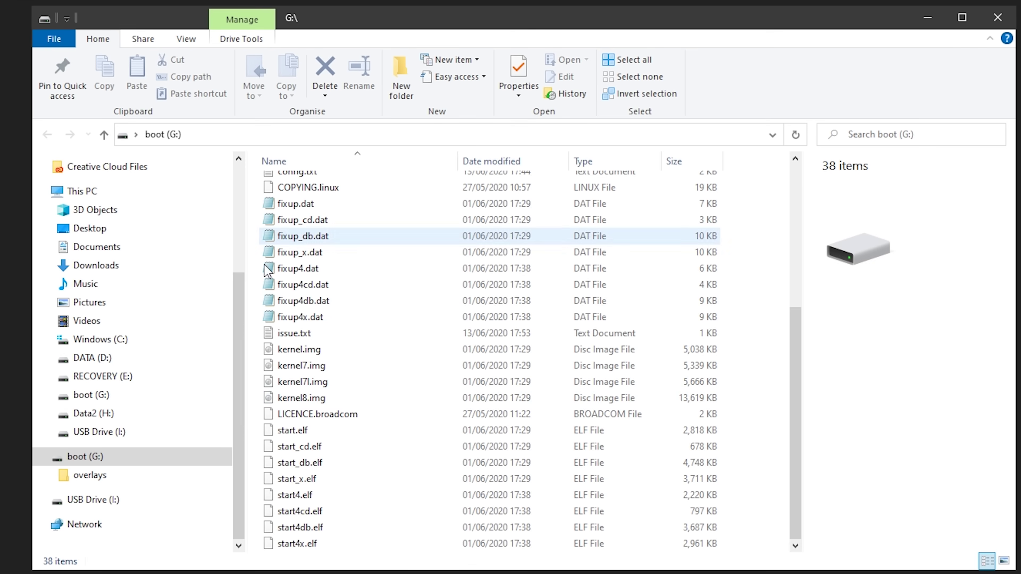
- Create a new text document in boot (G:), rename it to ssh, and accept dropping the .txt extension
{"action": "right_click", "coordinate": [648, 485]}
{"action": "mouse_move", "coordinate": [680, 449]}
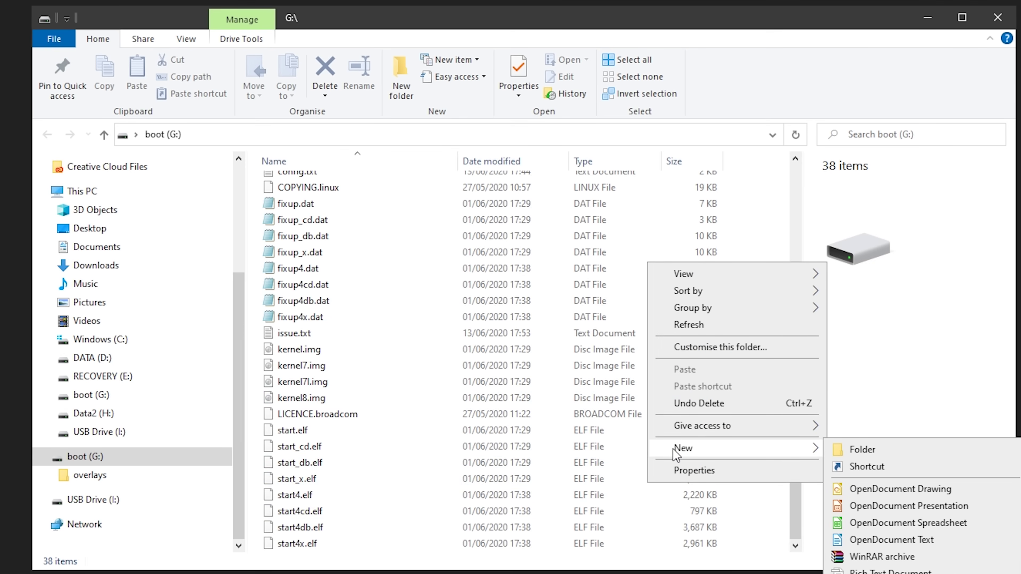
{"action": "left_click", "coordinate": [890, 573]}
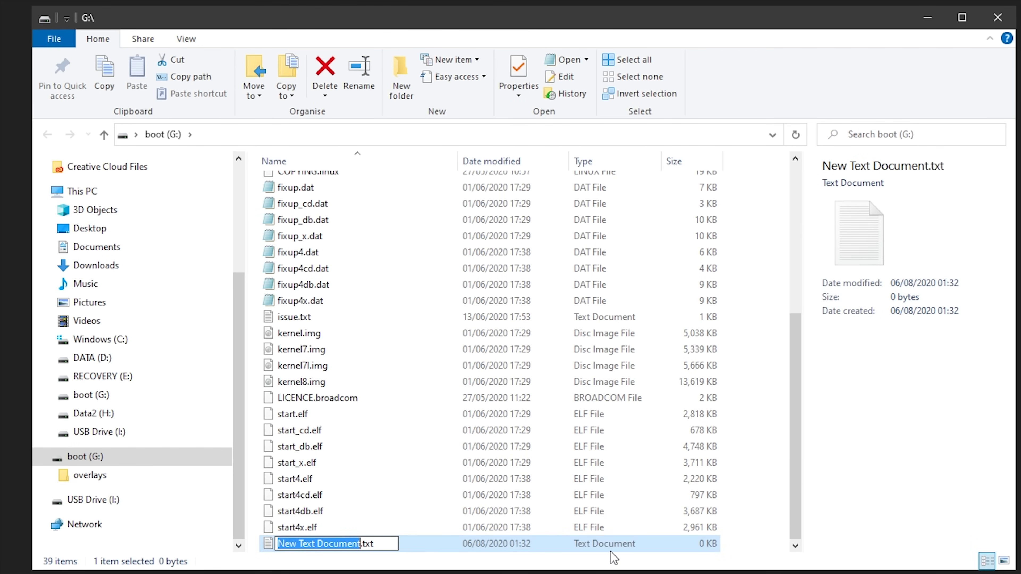
{"action": "key", "text": "ctrl+a"}
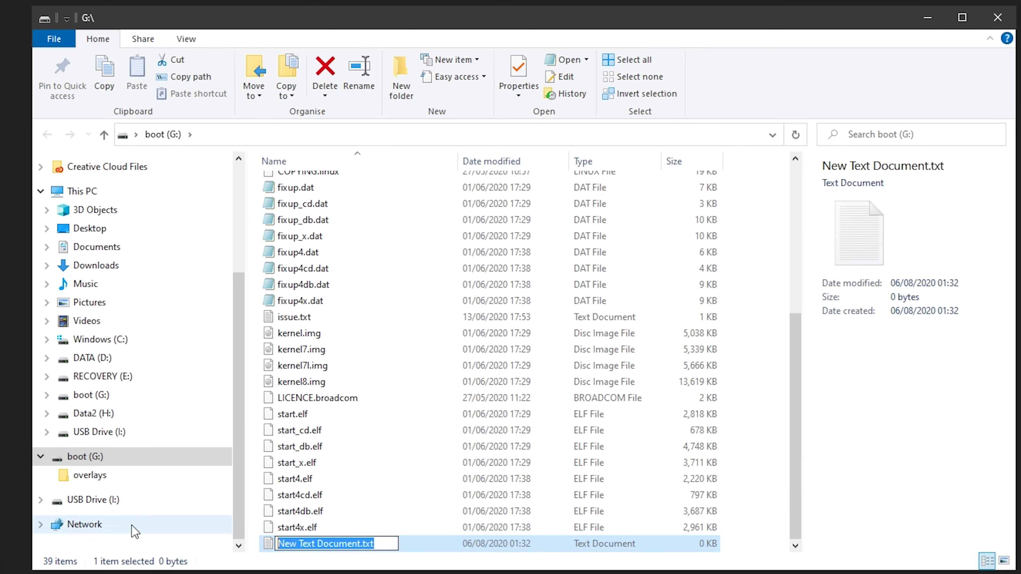
{"action": "type", "text": "ssh"}
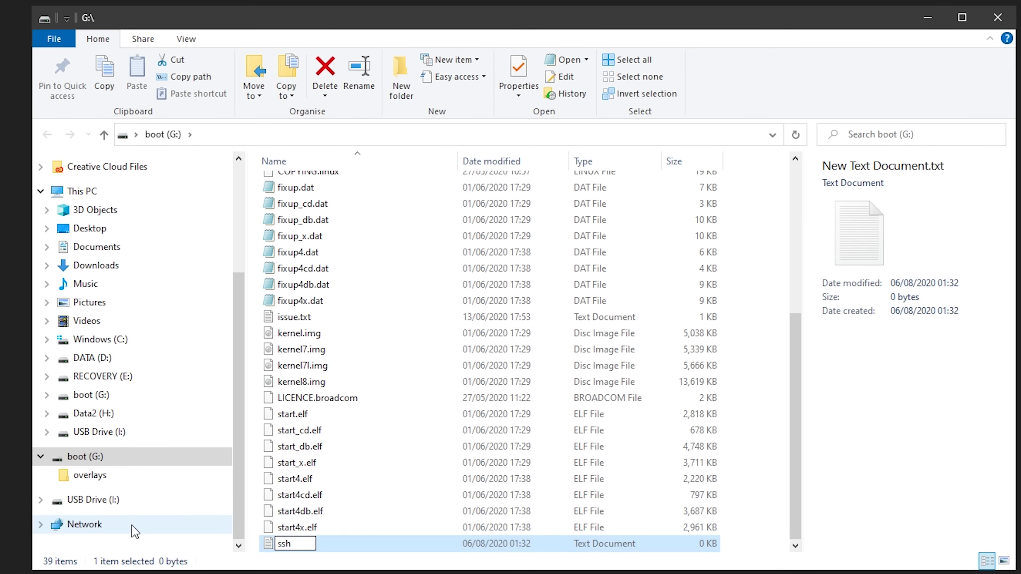
{"action": "key", "text": "Return"}
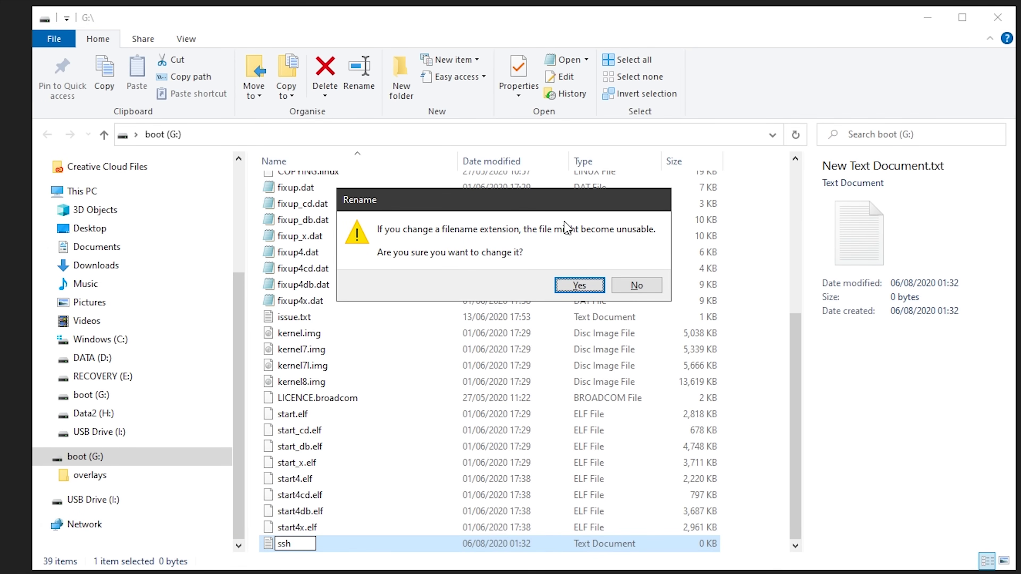
{"action": "left_click", "coordinate": [578, 284]}
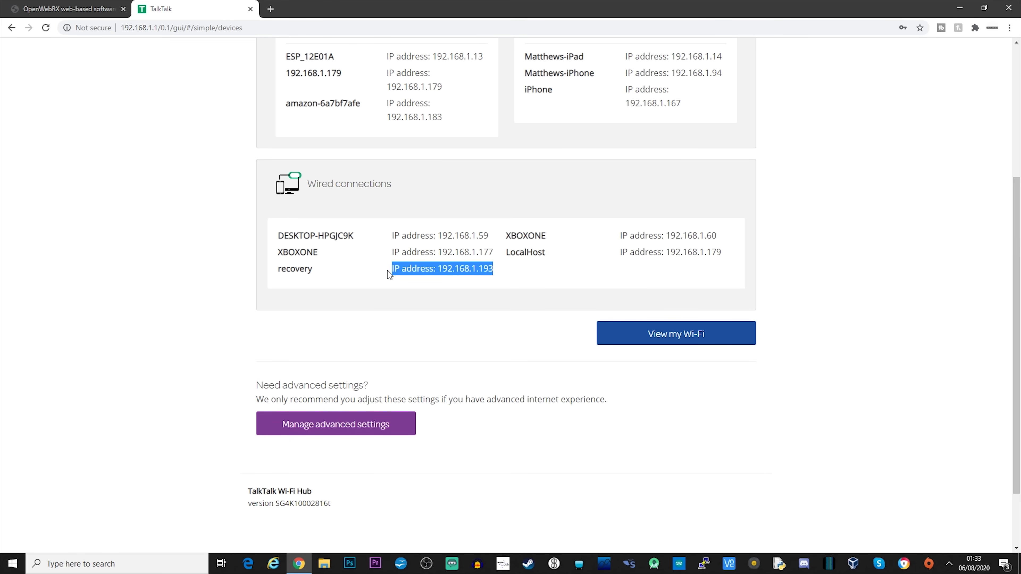
- Load the OpenWebRX receiver page at openwebrx/ in a new browser tab
{"action": "key", "text": "ctrl+n"}
{"action": "left_click", "coordinate": [361, 35]}
{"action": "type", "text": "op"}
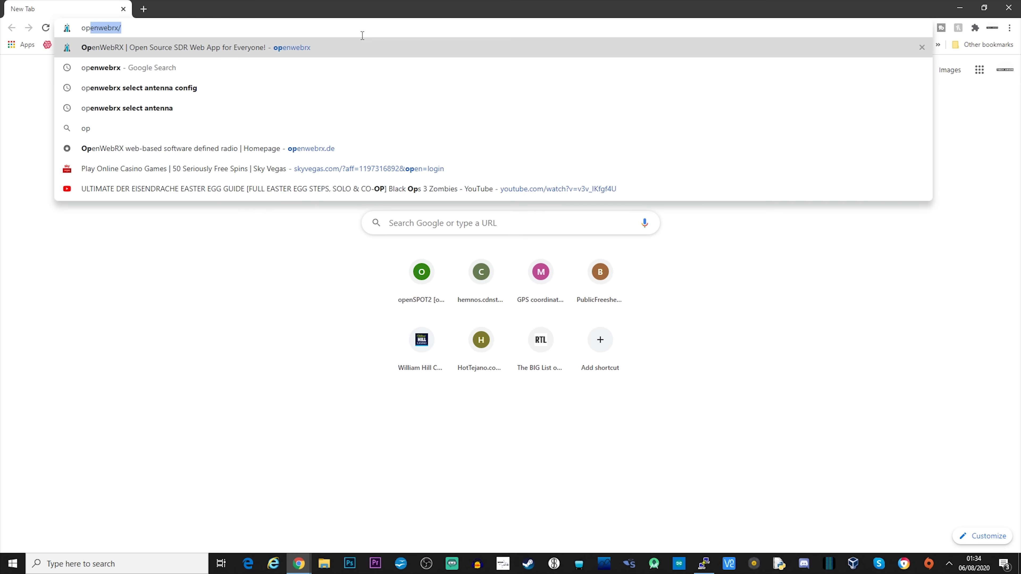
{"action": "type", "text": "enwebrx"}
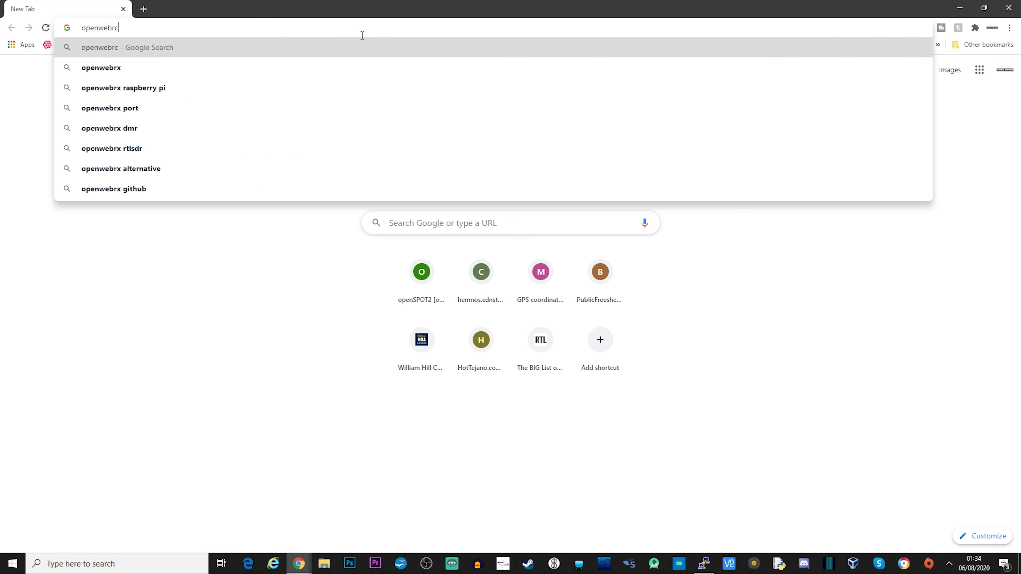
{"action": "key", "text": "Return"}
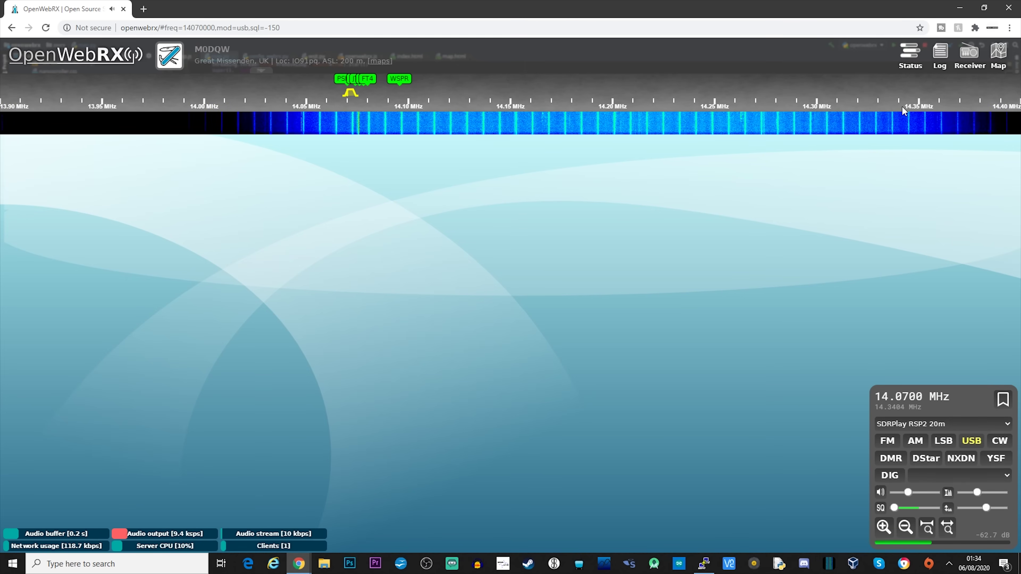
- Show the OpenWebRX client log and the receiver profile list, including SDRPlay RSP2 2m
{"action": "left_click", "coordinate": [946, 66]}
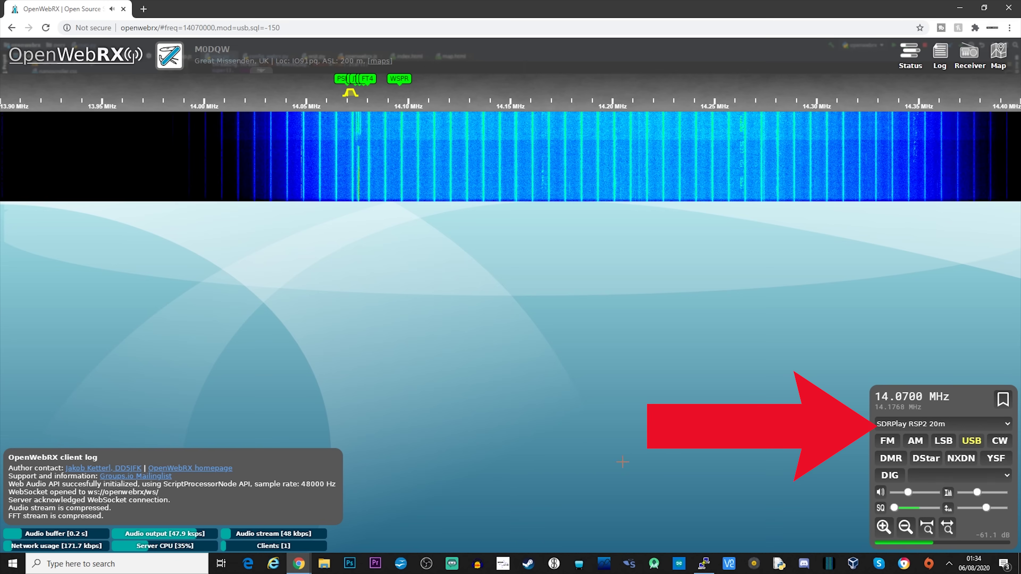
{"action": "left_click", "coordinate": [988, 423]}
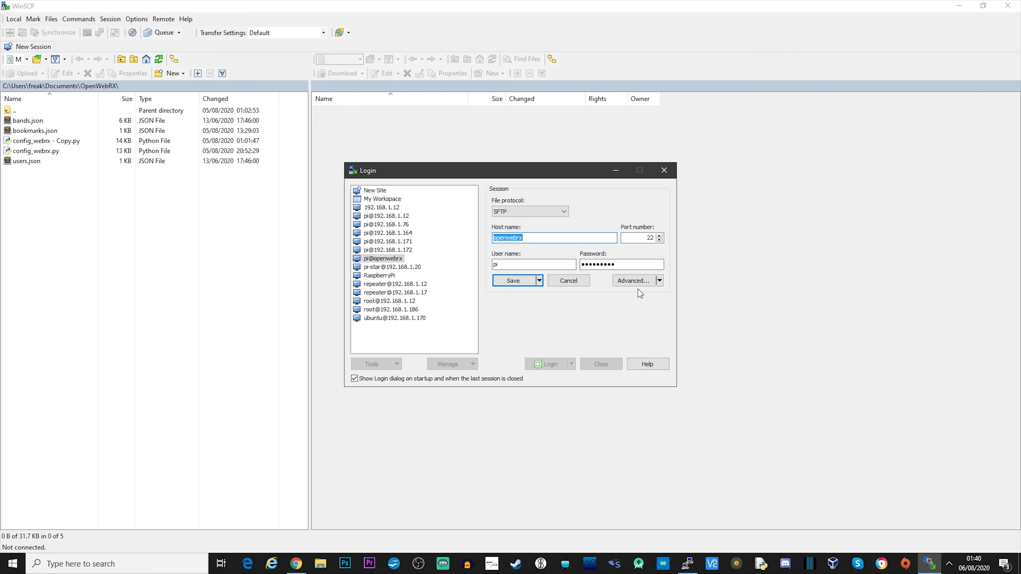
{"action": "left_click", "coordinate": [637, 284]}
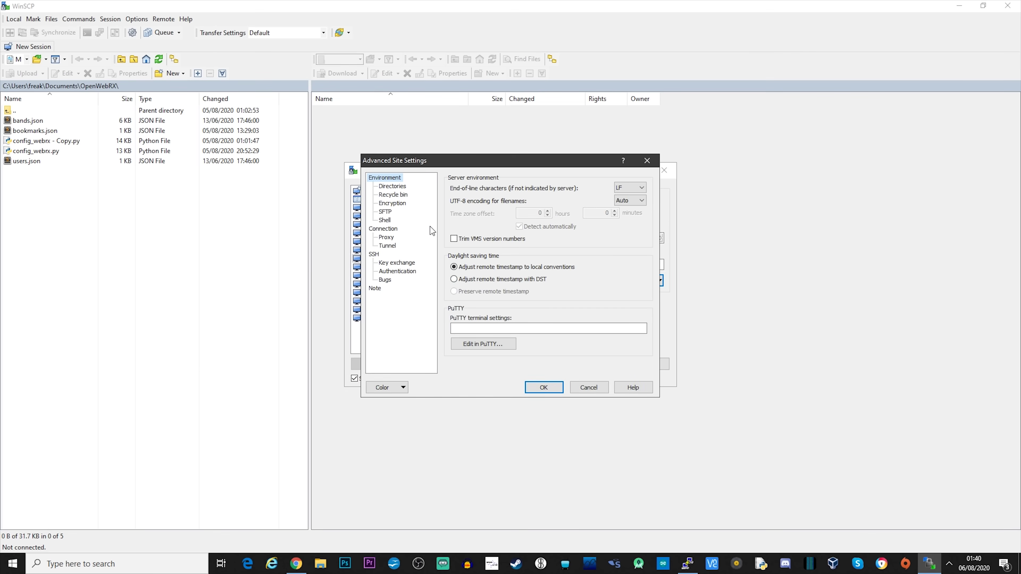
- Set the openwebrx site's SFTP server command to sudo su -c /usr/lib/sftp-server
{"action": "left_click", "coordinate": [385, 213]}
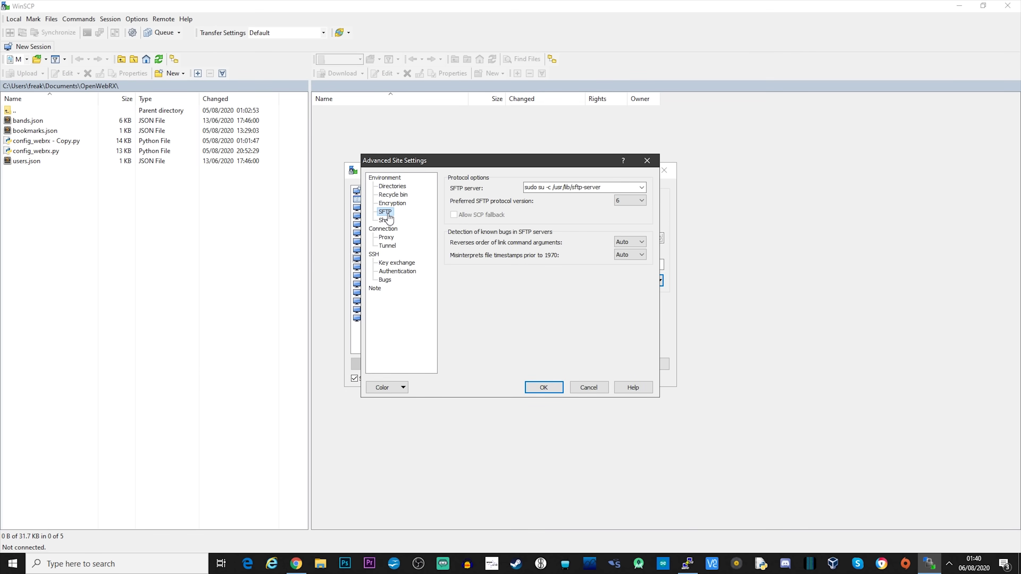
{"action": "left_click", "coordinate": [620, 191]}
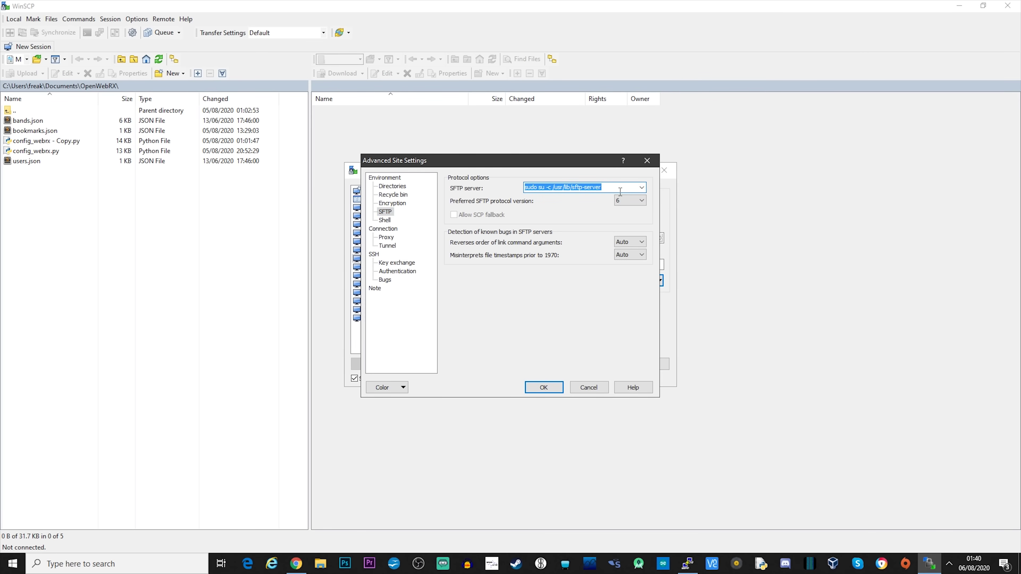
{"action": "left_click", "coordinate": [613, 192]}
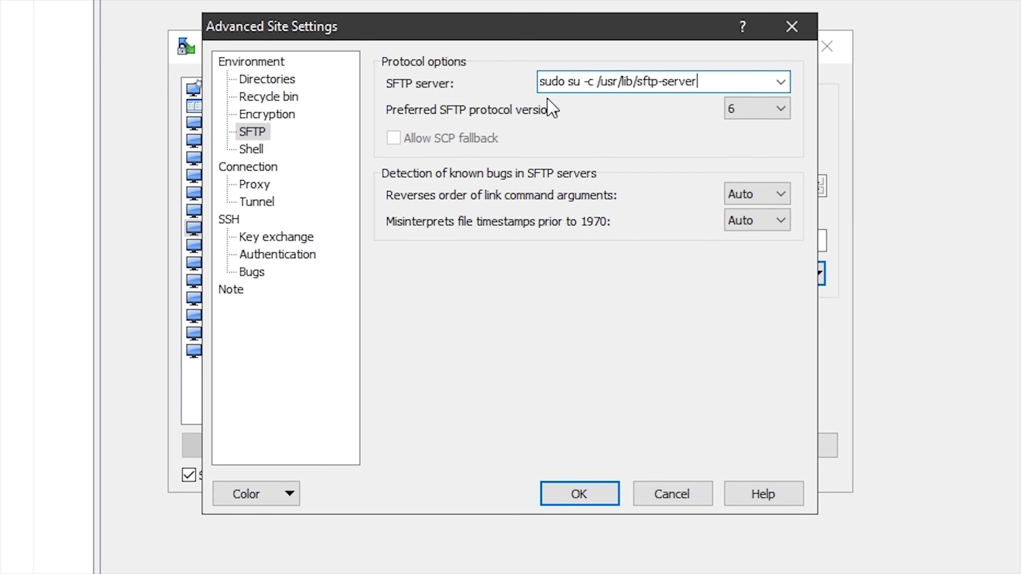
- Confirm the advanced settings, log in to the openwebrx Pi and navigate to /etc/openwebrx
{"action": "key", "text": "Return"}
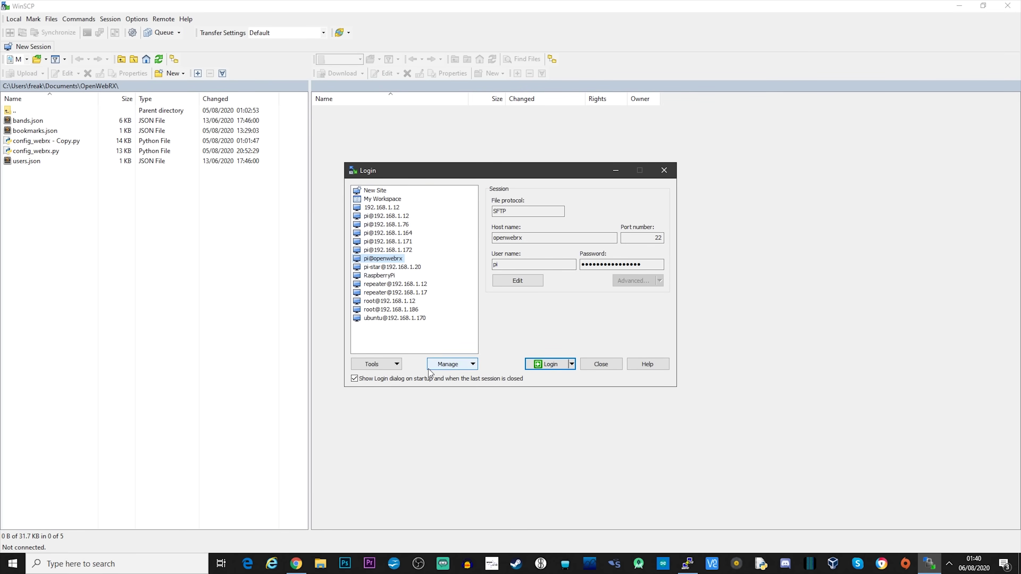
{"action": "left_click", "coordinate": [542, 366]}
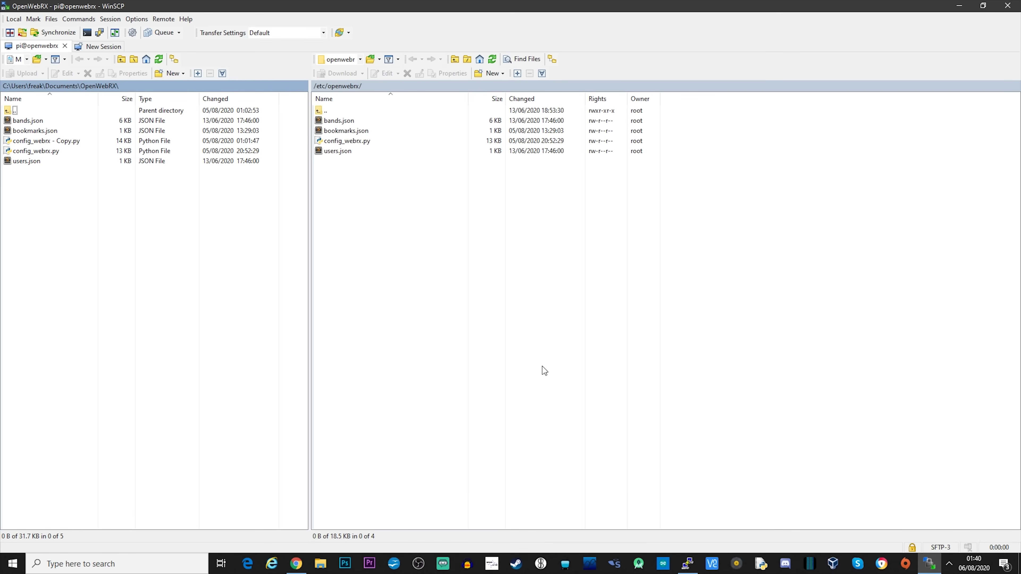
{"action": "double_click", "coordinate": [332, 112]}
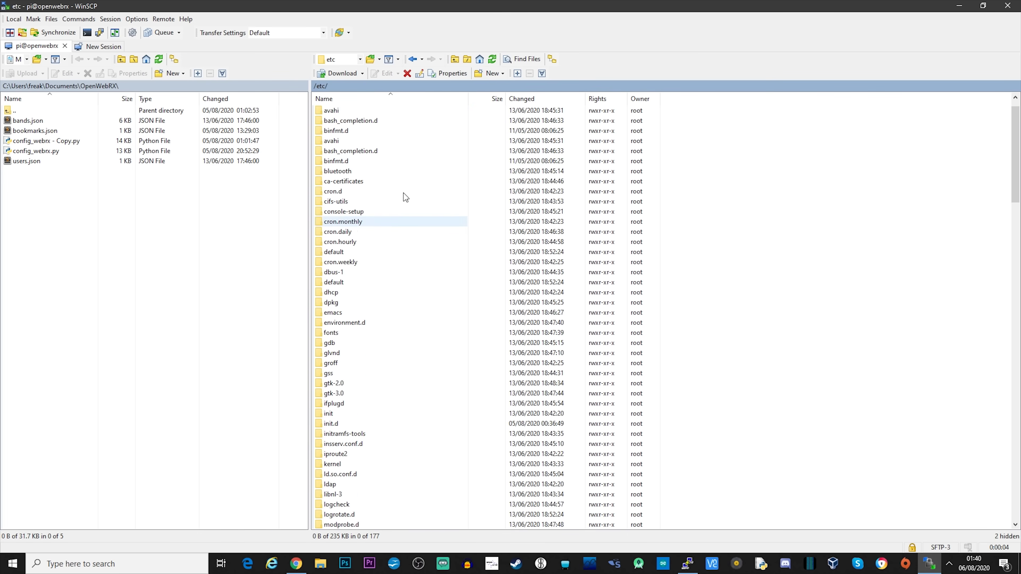
{"action": "double_click", "coordinate": [365, 110]}
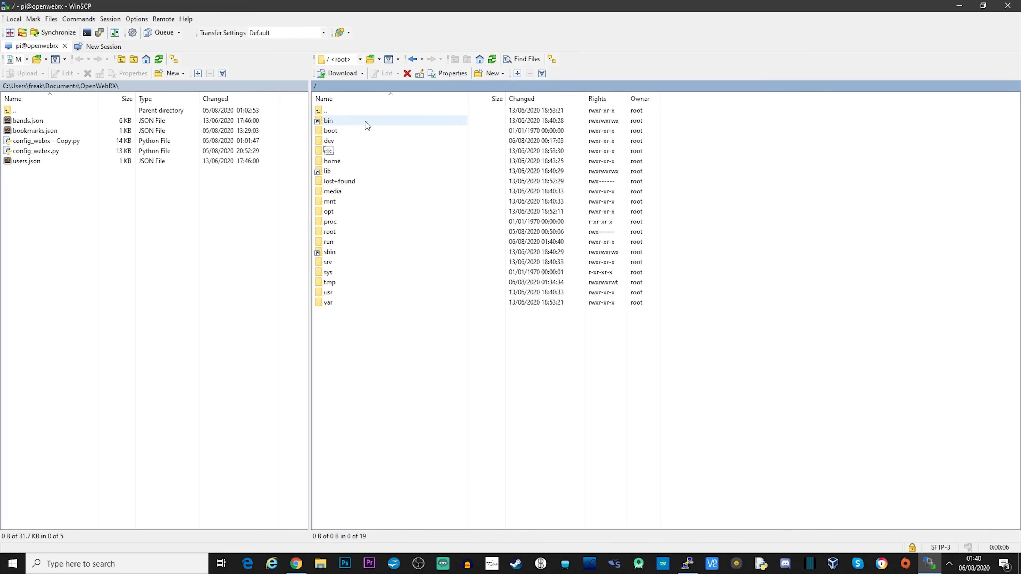
{"action": "double_click", "coordinate": [336, 152]}
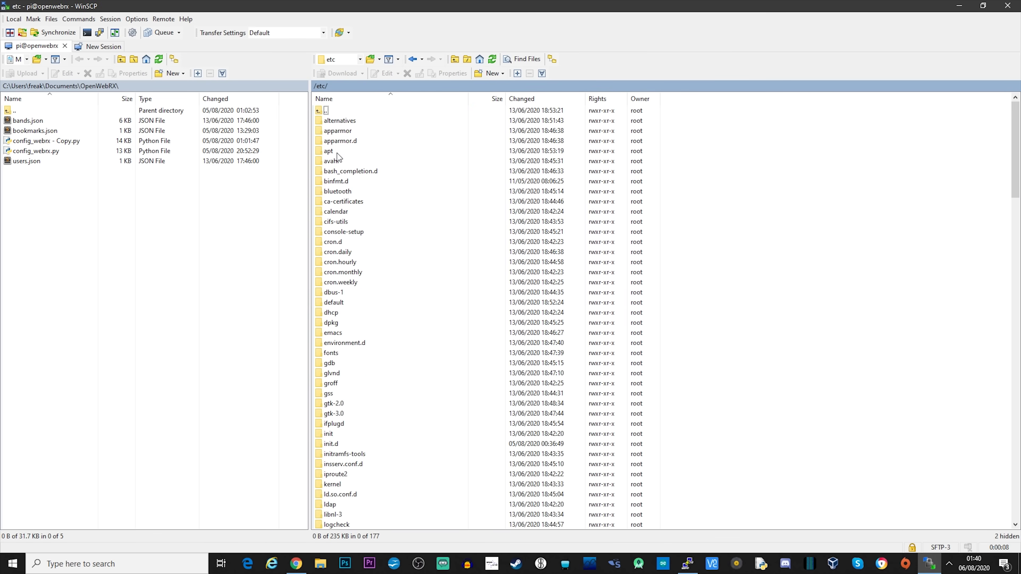
{"action": "scroll", "coordinate": [370, 355], "scroll_direction": "down", "scroll_amount": 11}
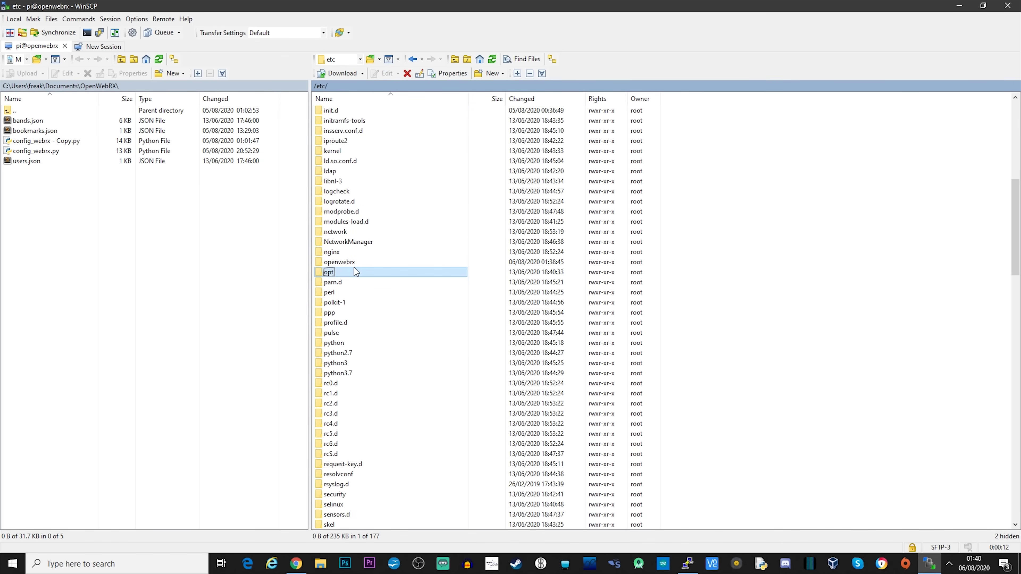
{"action": "double_click", "coordinate": [355, 262]}
- Download config_webrx.py into the local OpenWebRX folder, overwriting the existing copy
{"action": "left_click", "coordinate": [334, 150]}
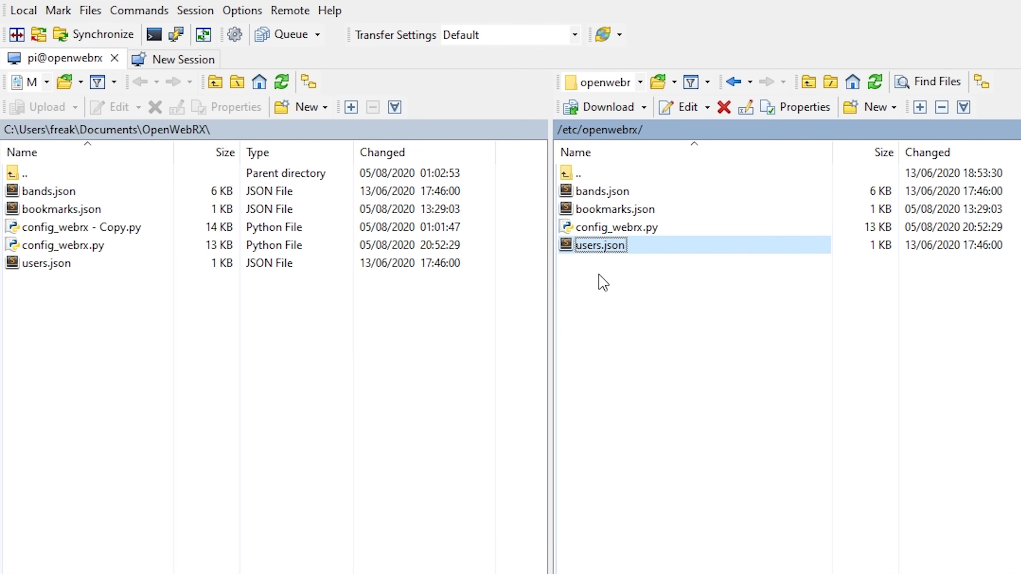
{"action": "left_click_drag", "start_coordinate": [619, 229], "coordinate": [137, 476]}
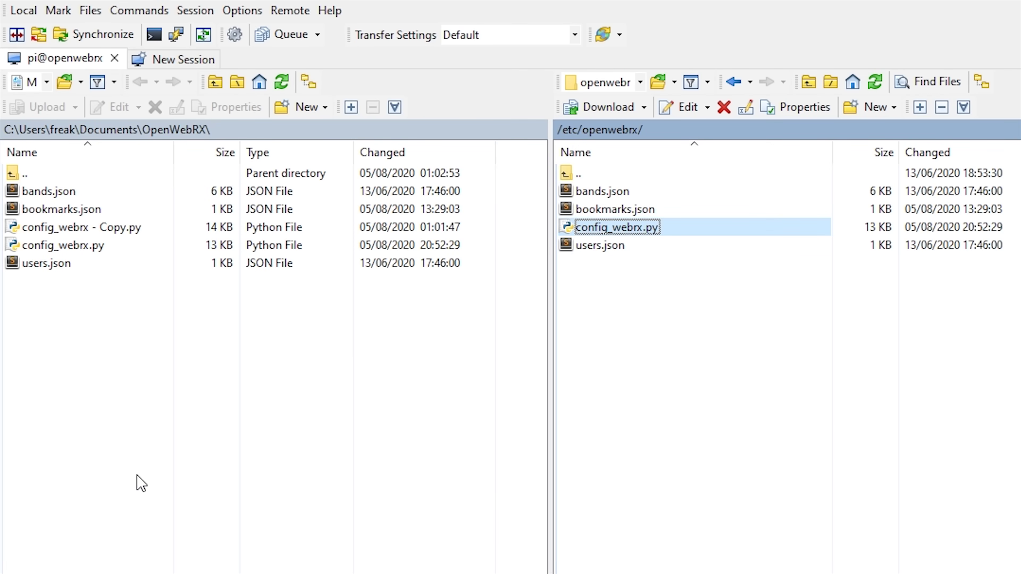
{"action": "left_click", "coordinate": [849, 553]}
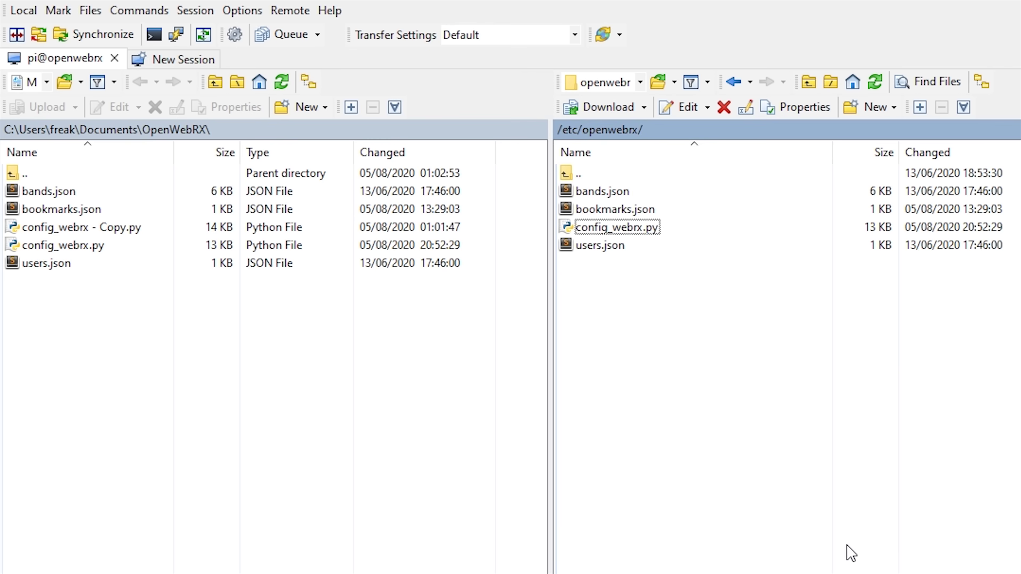
{"action": "left_click", "coordinate": [80, 248]}
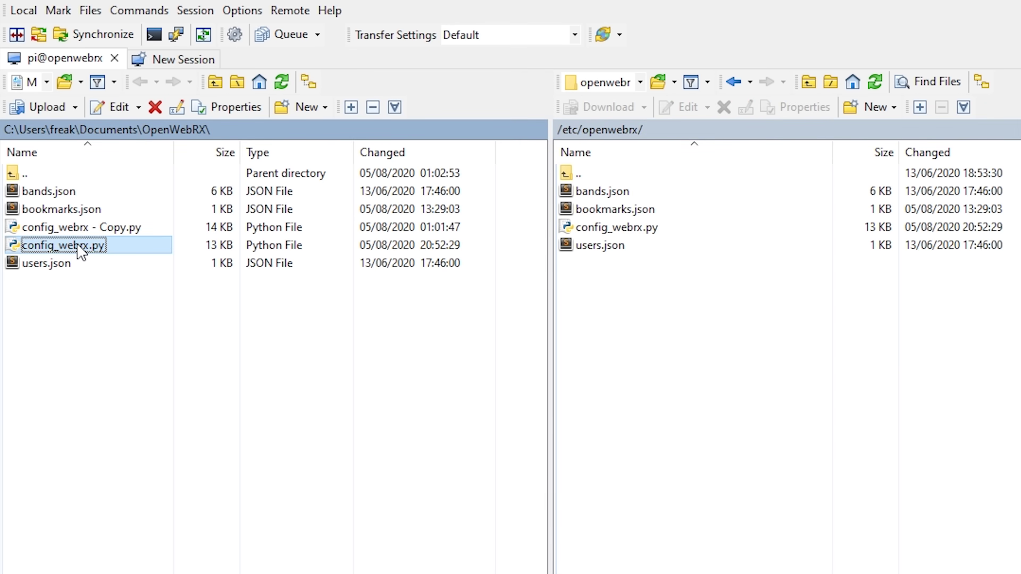
- Open the local config_webrx.py in WinSCP's built-in editor and scroll through it
{"action": "right_click", "coordinate": [79, 249]}
{"action": "left_click", "coordinate": [106, 278]}
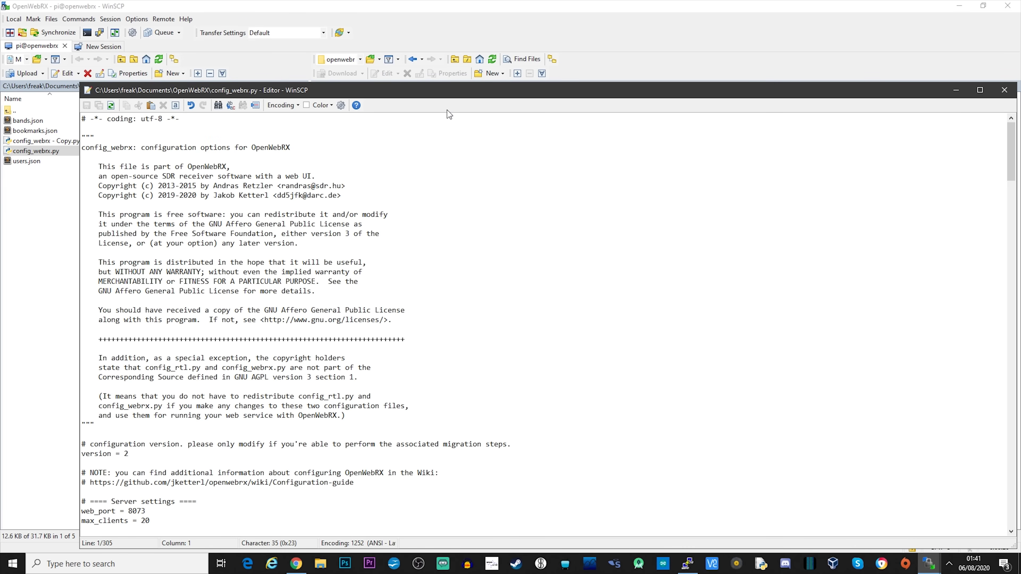
{"action": "left_click_drag", "start_coordinate": [451, 93], "coordinate": [425, 45]}
{"action": "scroll", "coordinate": [431, 380], "scroll_direction": "down", "scroll_amount": 1}
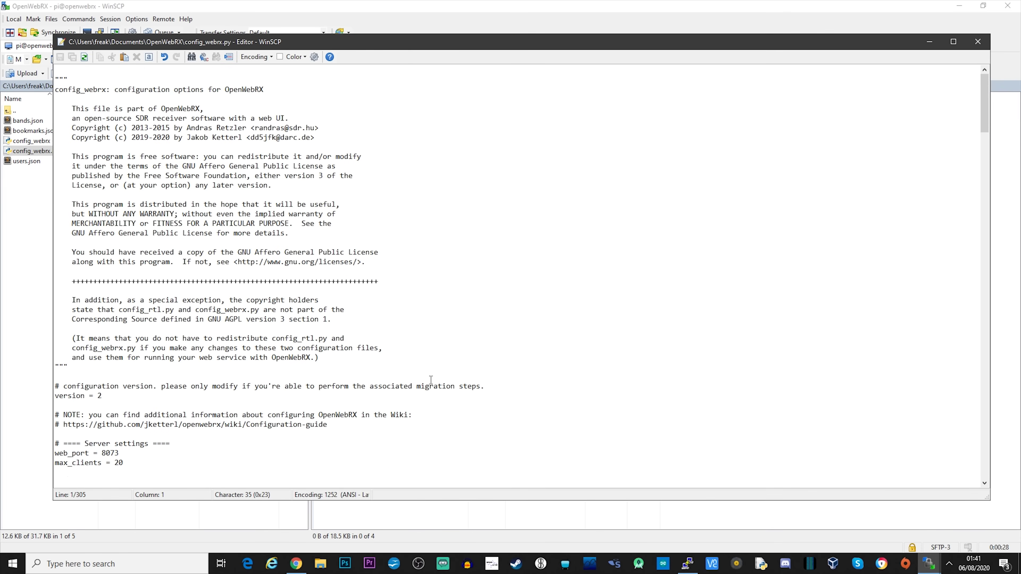
{"action": "scroll", "coordinate": [431, 380], "scroll_direction": "down", "scroll_amount": 6}
{"action": "scroll", "coordinate": [431, 379], "scroll_direction": "down", "scroll_amount": 12}
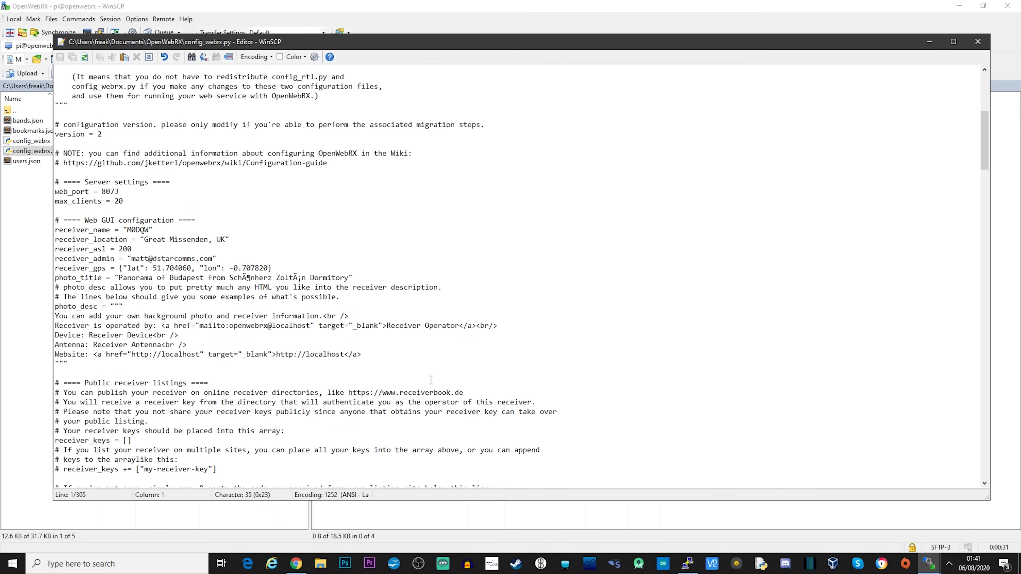
{"action": "scroll", "coordinate": [459, 350], "scroll_direction": "up", "scroll_amount": 9}
{"action": "scroll", "coordinate": [459, 350], "scroll_direction": "up", "scroll_amount": 2}
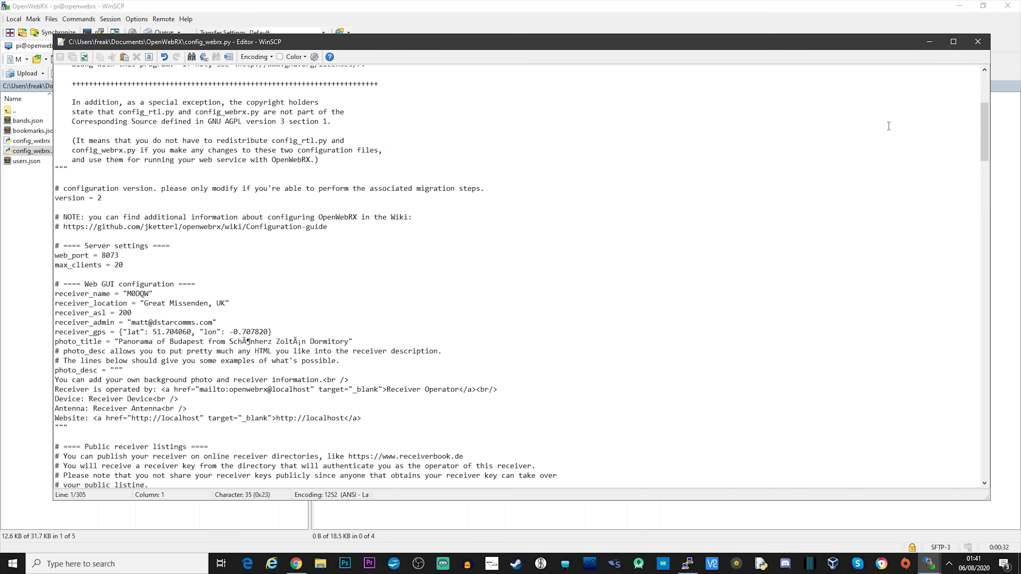
- Close the built-in editor and choose to edit config_webrx.py in Visual Studio Code
{"action": "left_click", "coordinate": [977, 42]}
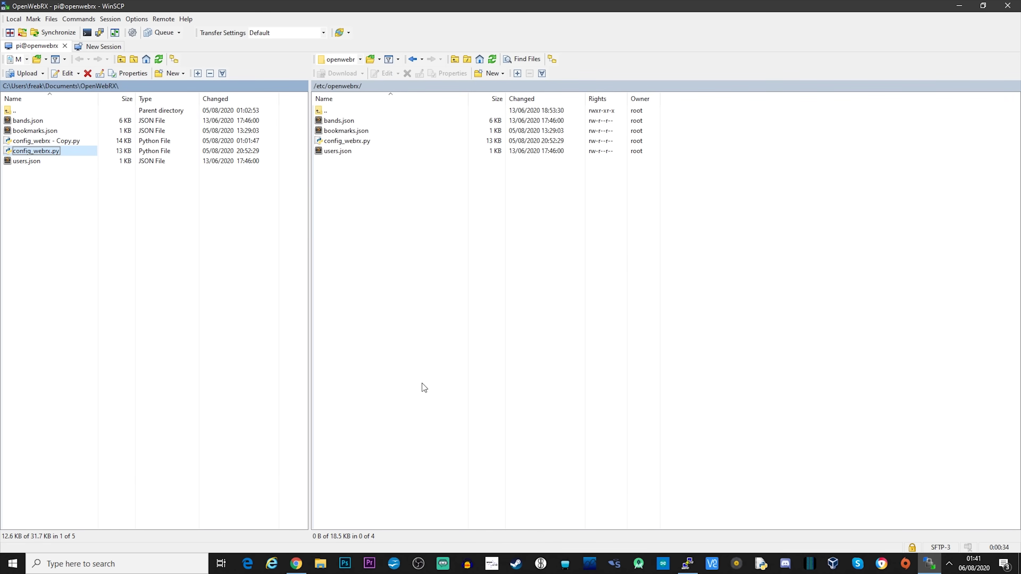
{"action": "right_click", "coordinate": [48, 152]}
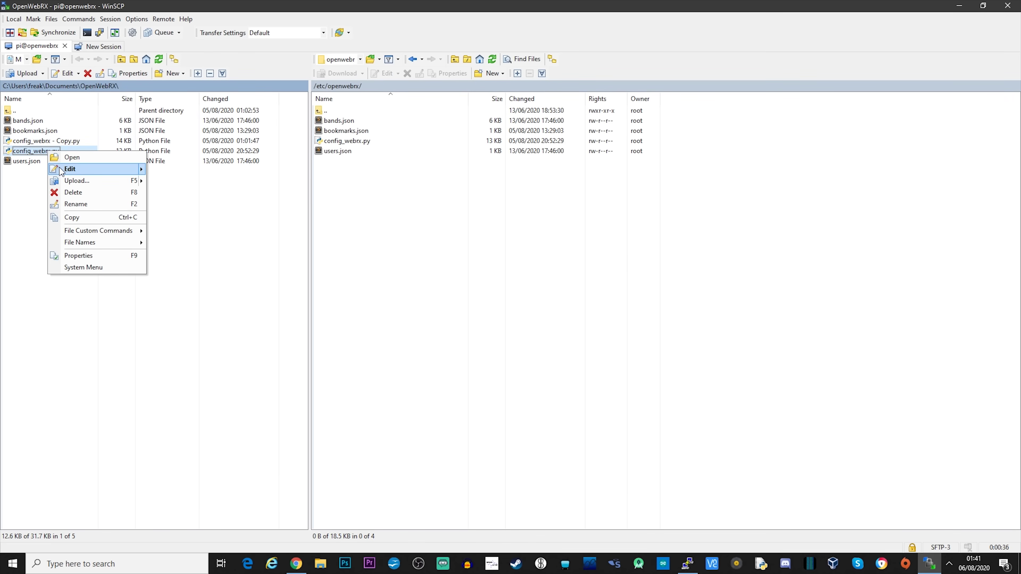
{"action": "mouse_move", "coordinate": [60, 168]}
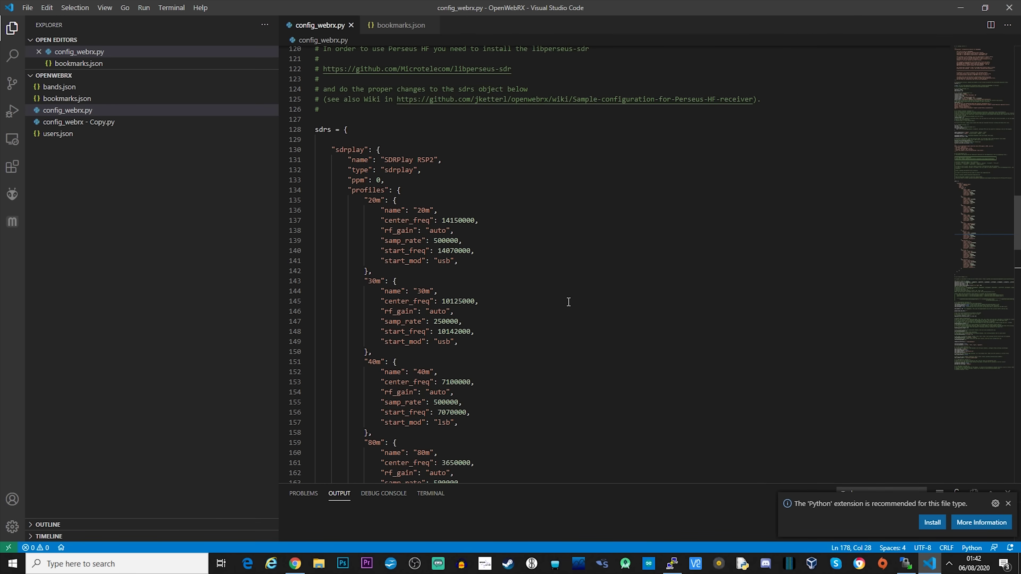
- Scroll to the sdrs profiles and enlarge the view of the VHF 2m profile on Antenna B
{"action": "scroll", "coordinate": [569, 302], "scroll_direction": "down", "scroll_amount": 6}
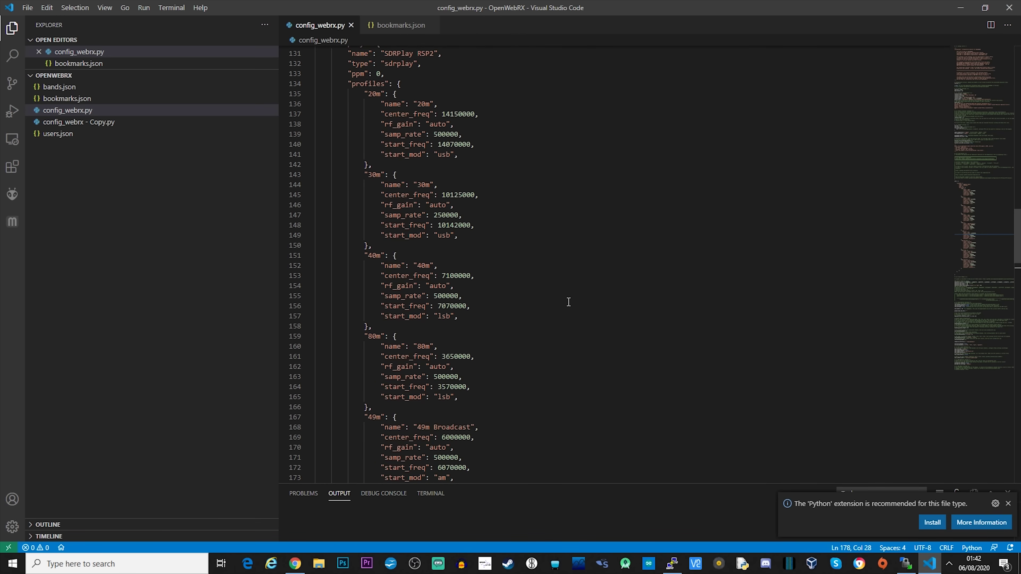
{"action": "key", "text": "ctrl+j"}
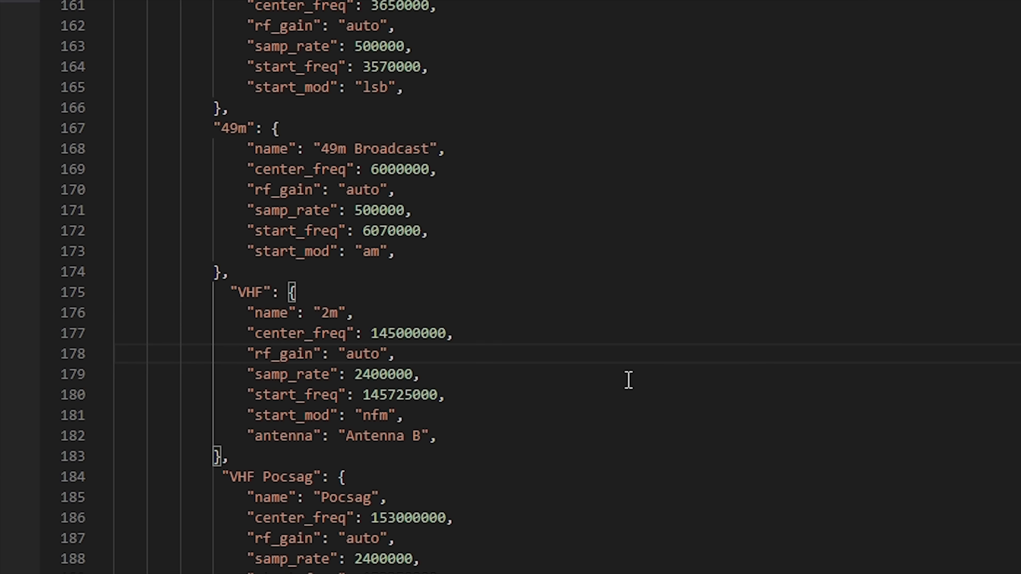
- Paste an antenna line on a new line after "start_mod": "usb" in the 20m profile
{"action": "scroll", "coordinate": [628, 381], "scroll_direction": "up", "scroll_amount": 4}
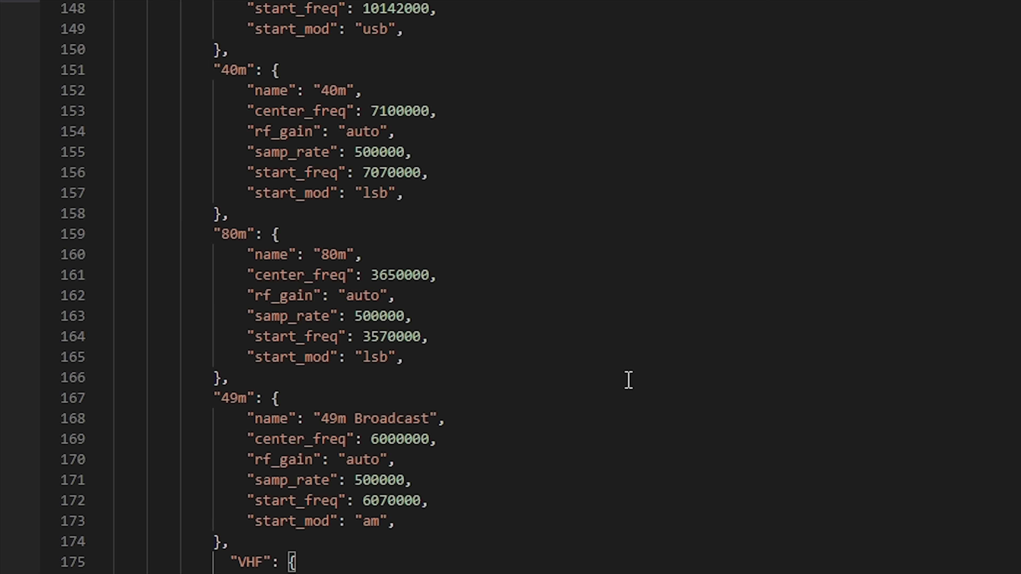
{"action": "scroll", "coordinate": [628, 380], "scroll_direction": "up", "scroll_amount": 7}
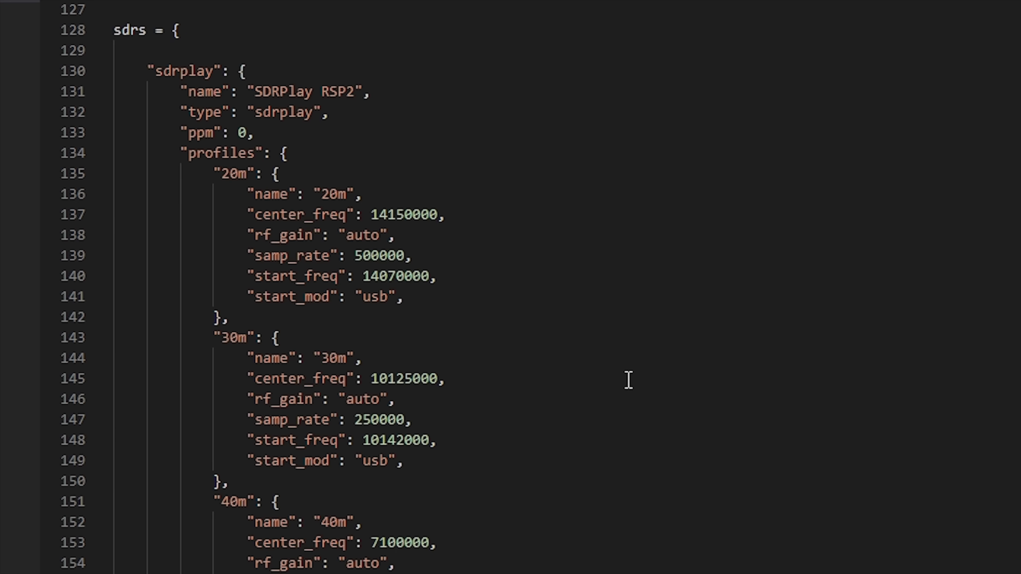
{"action": "scroll", "coordinate": [629, 379], "scroll_direction": "down", "scroll_amount": 3}
{"action": "scroll", "coordinate": [645, 365], "scroll_direction": "up", "scroll_amount": 1}
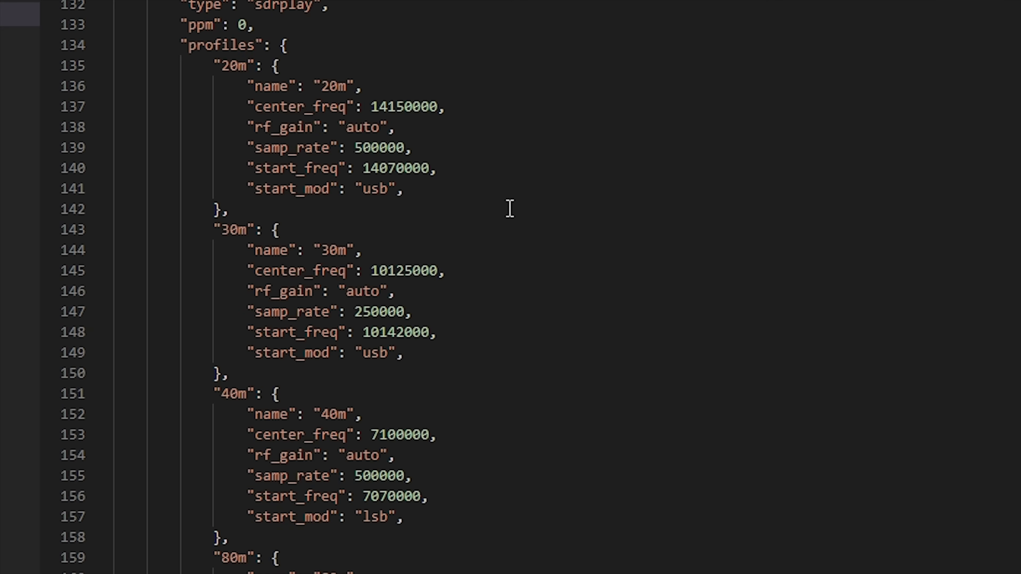
{"action": "left_click", "coordinate": [463, 200]}
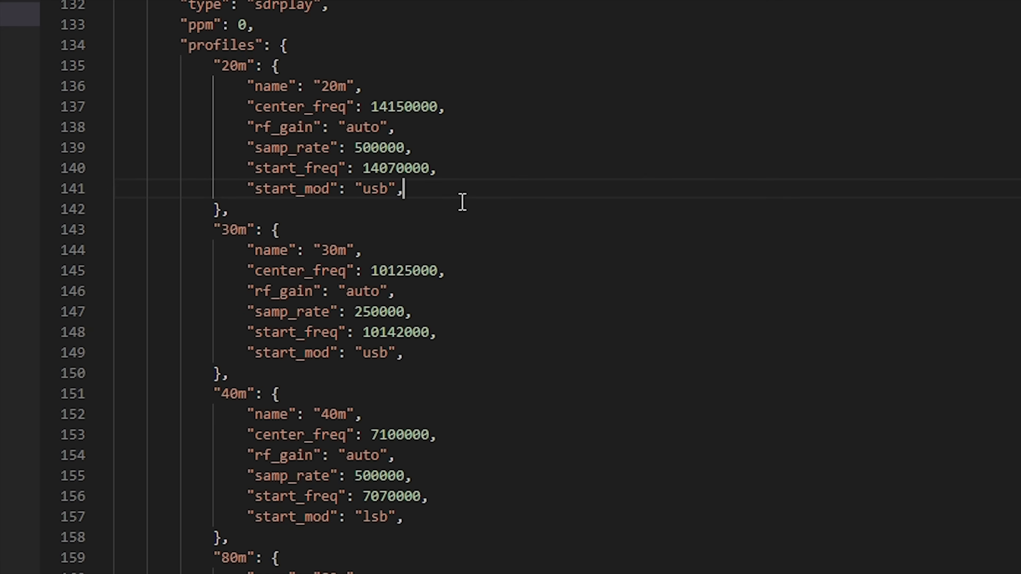
{"action": "key", "text": "Return"}
{"action": "type", "text": "\"antenna\": \"Antenna B\","}
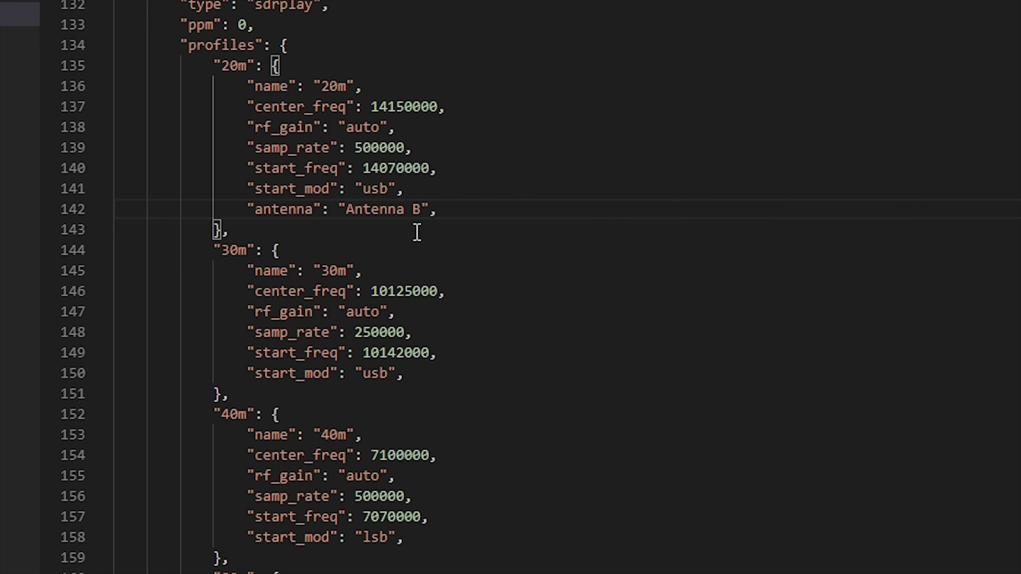
- Change the pasted antenna from B to A and overwrite the Pi's config_webrx.py
{"action": "left_click", "coordinate": [423, 212]}
{"action": "key", "text": "shift+Left"}
{"action": "key", "text": "BackSpace"}
{"action": "type", "text": "A"}
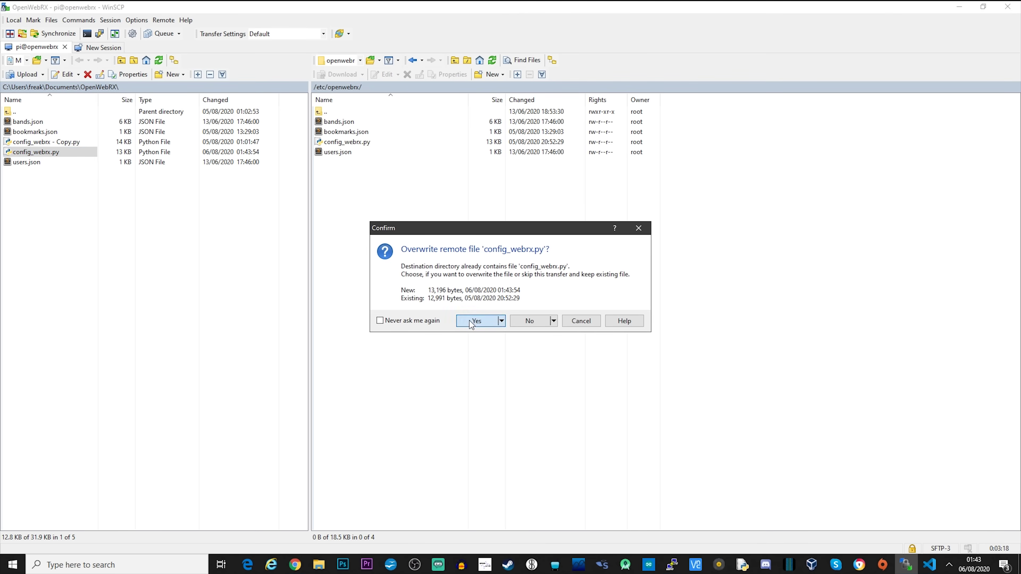
{"action": "left_click", "coordinate": [470, 322]}
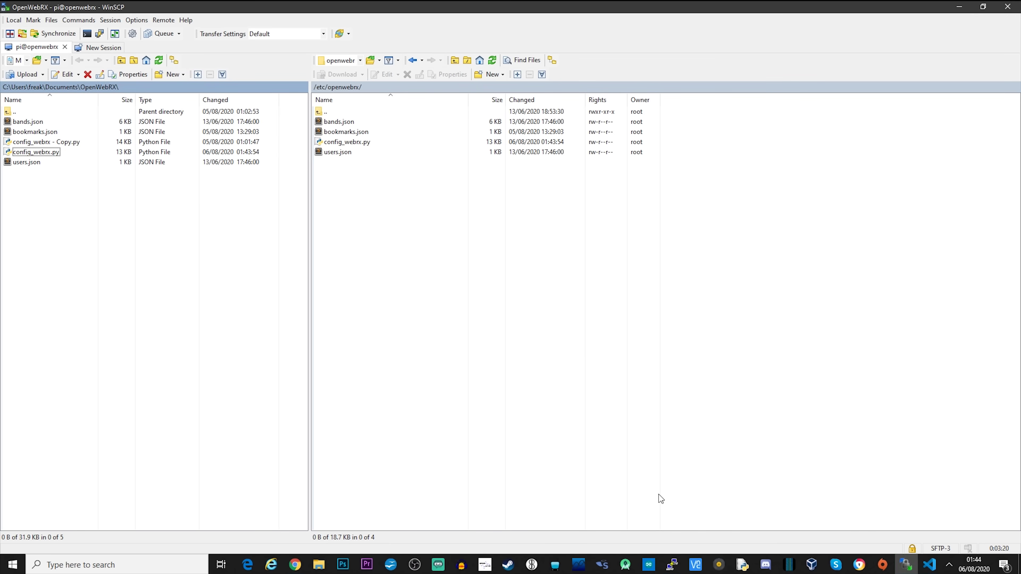
- Reboot the Pi from the PuTTY terminal with 'sudo reboot now'
{"action": "left_click", "coordinate": [672, 565]}
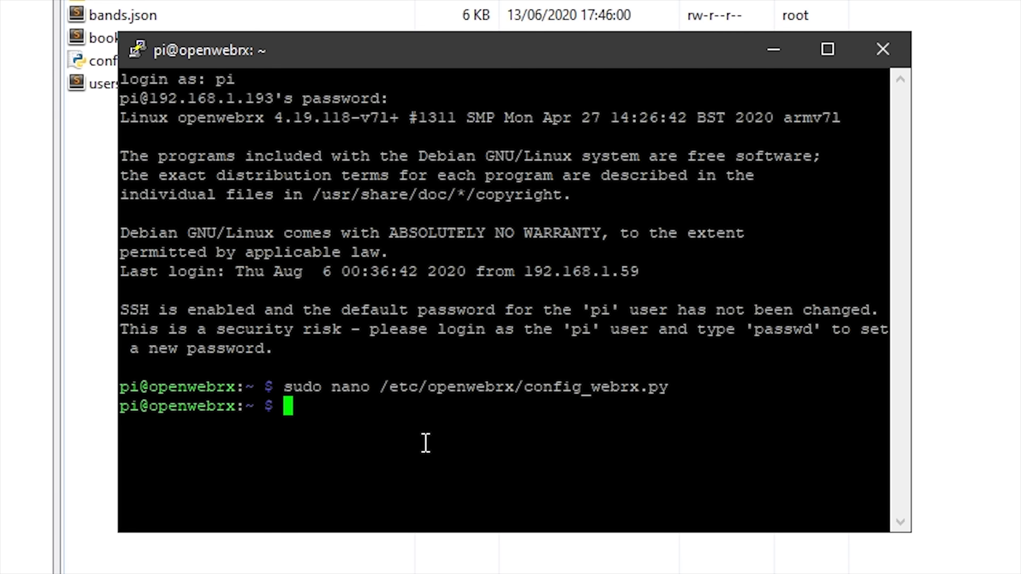
{"action": "type", "text": "sudo rebott"}
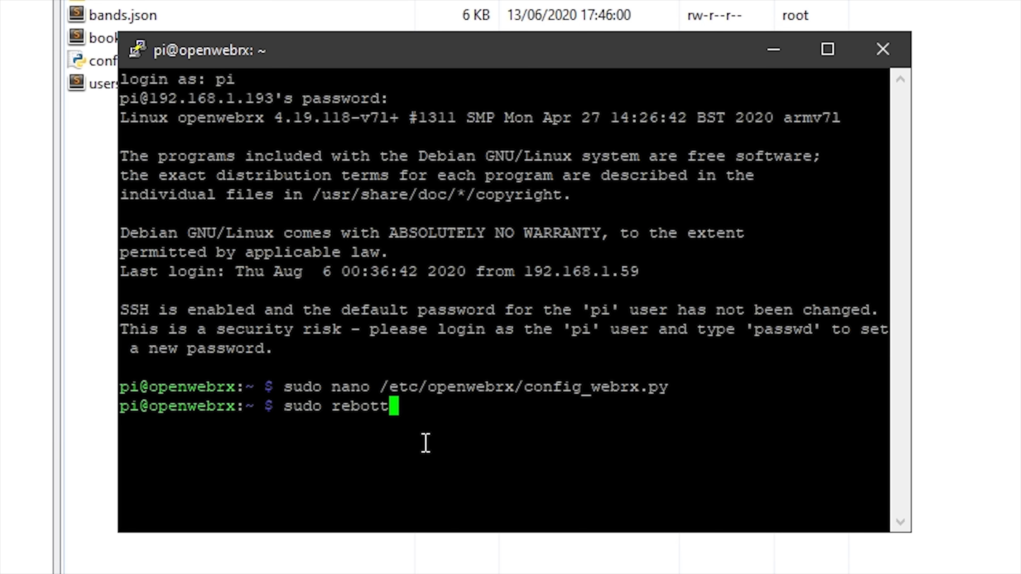
{"action": "key", "text": "BackSpace"}
{"action": "key", "text": "BackSpace"}
{"action": "type", "text": "ot now"}
{"action": "key", "text": "Return"}
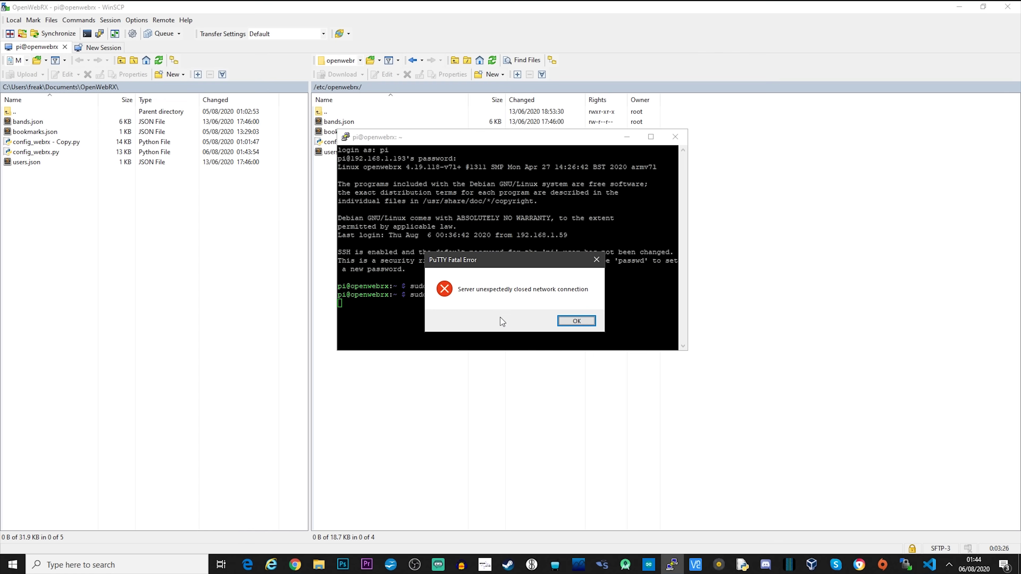
- Dismiss the PuTTY fatal error, close the terminal, and dismiss WinSCP's connection-lost error
{"action": "left_click", "coordinate": [660, 465]}
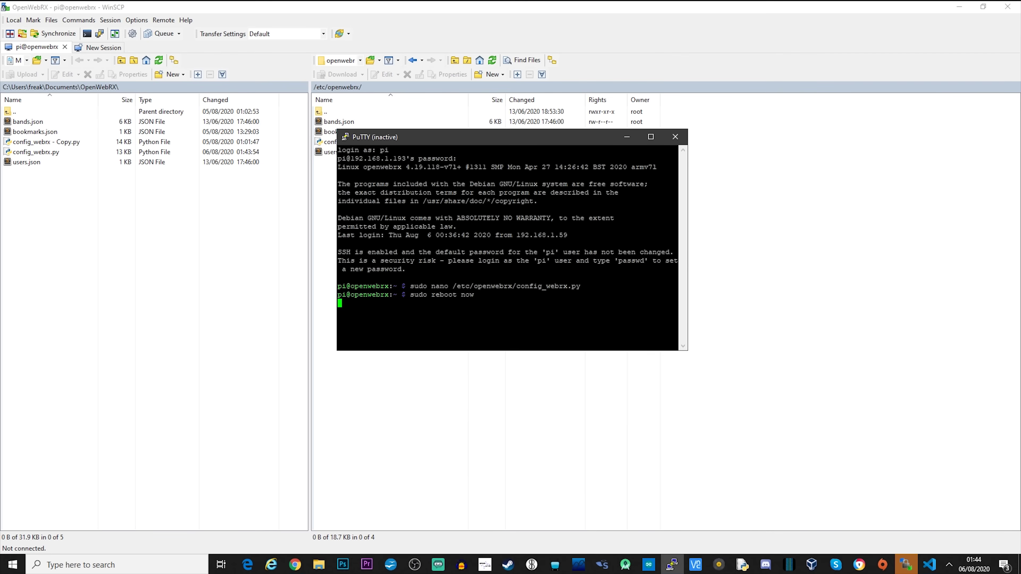
{"action": "left_click", "coordinate": [676, 136]}
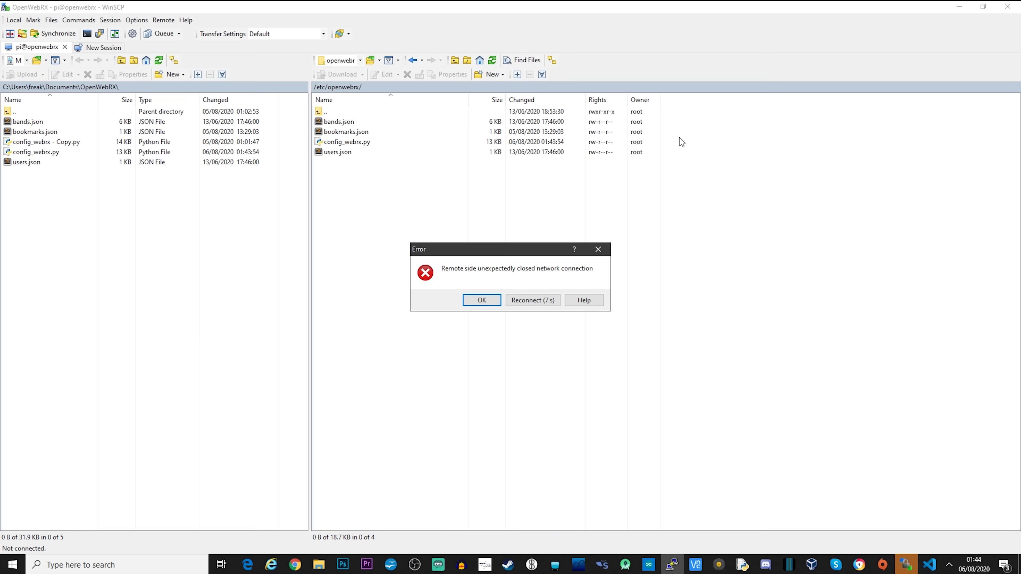
{"action": "left_click", "coordinate": [502, 305]}
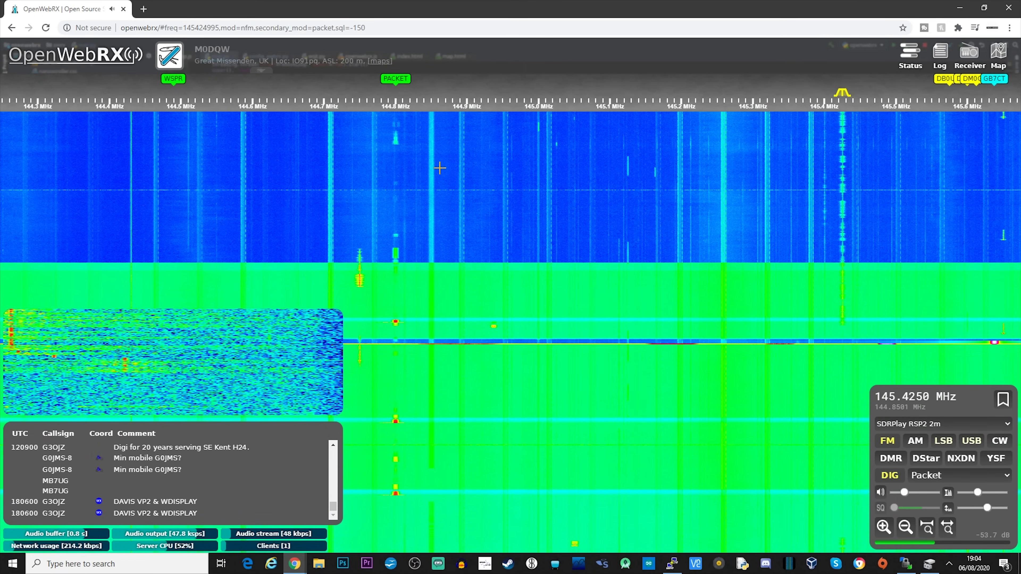
- Tune to 144.85 MHz and try the YSF, DStar and DMR demodulators
{"action": "left_click", "coordinate": [440, 168]}
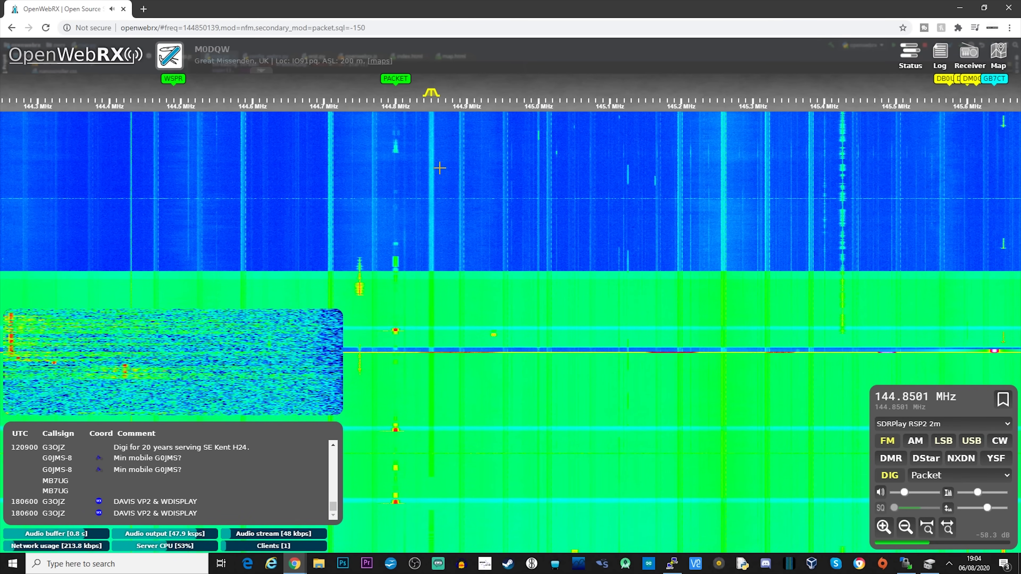
{"action": "left_click", "coordinate": [994, 460]}
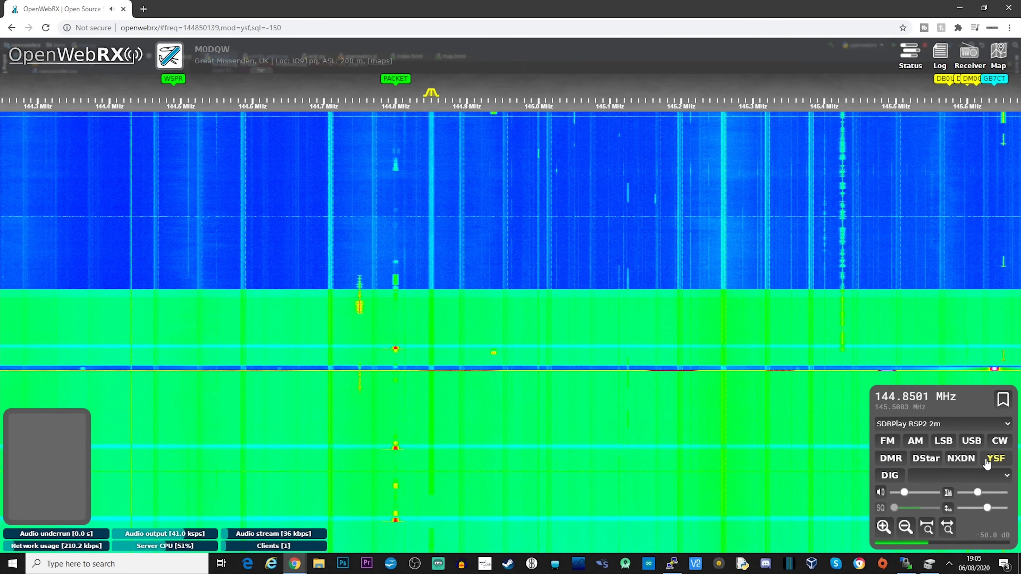
{"action": "left_click", "coordinate": [936, 463]}
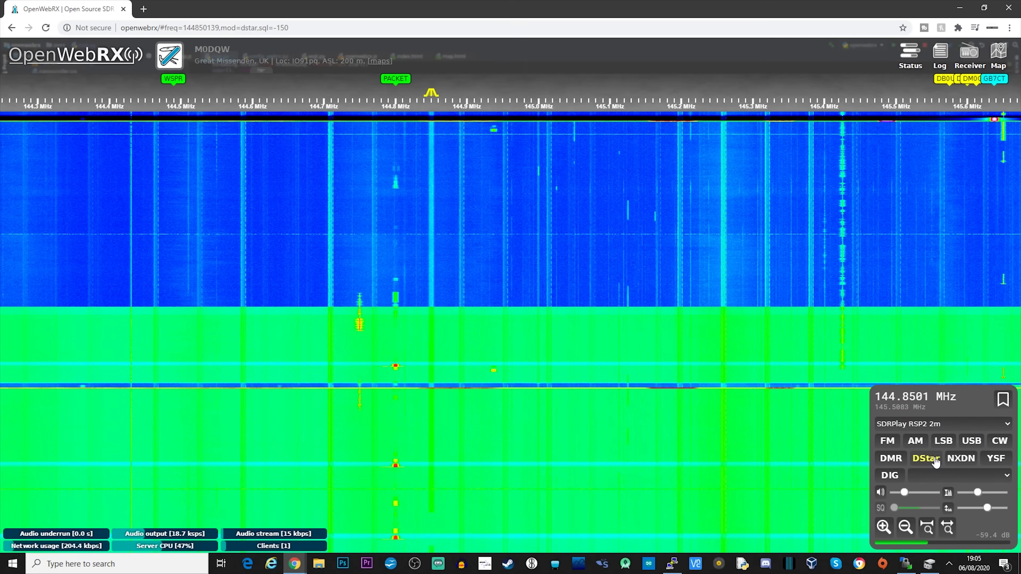
{"action": "left_click", "coordinate": [900, 462]}
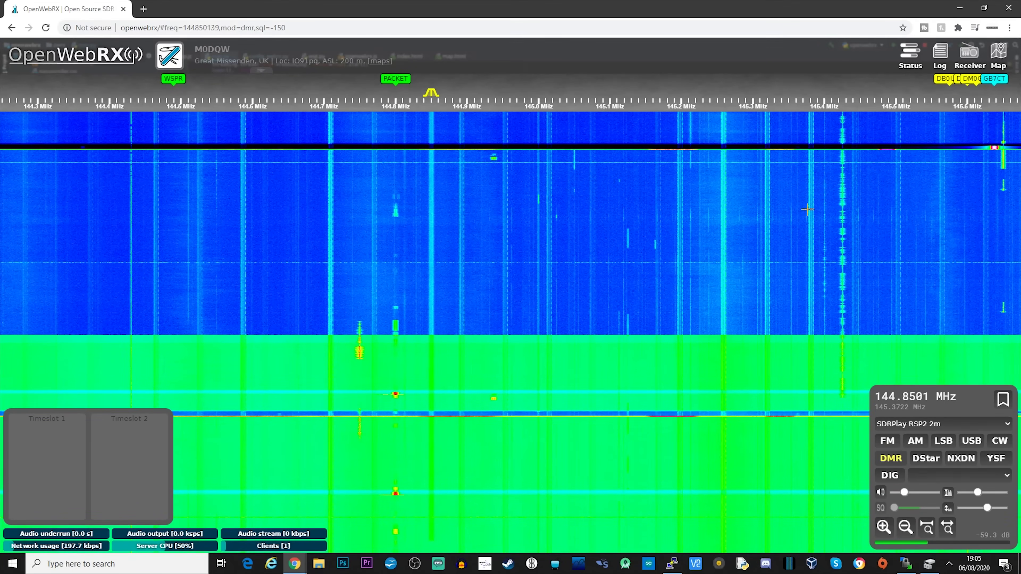
- Zoom the waterfall, tune to the GB7CT signal near 145.65 MHz and listen in FM
{"action": "scroll", "coordinate": [807, 171], "scroll_direction": "down", "scroll_amount": 1}
{"action": "scroll", "coordinate": [791, 186], "scroll_direction": "down", "scroll_amount": 1}
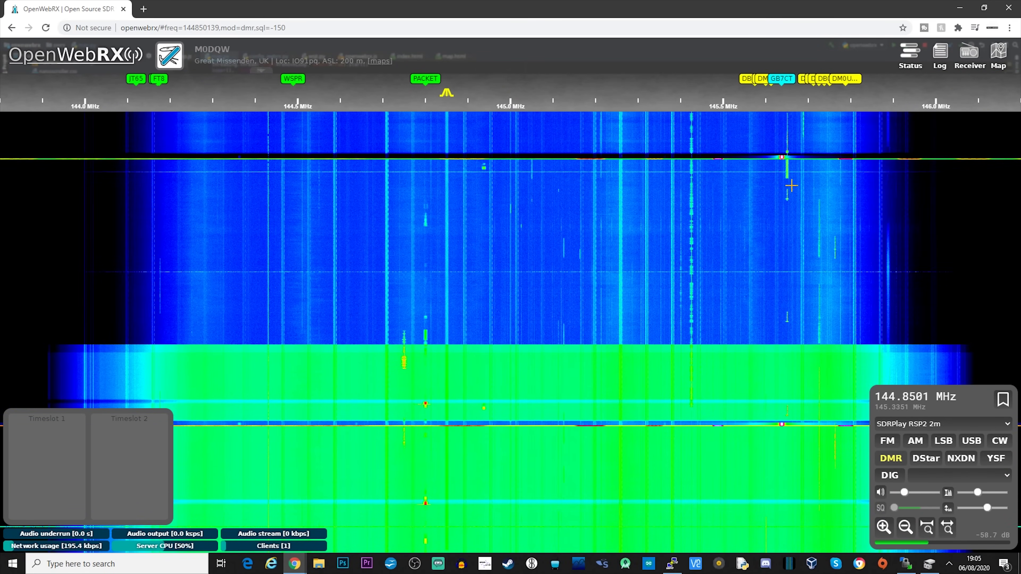
{"action": "scroll", "coordinate": [799, 191], "scroll_direction": "up", "scroll_amount": 2}
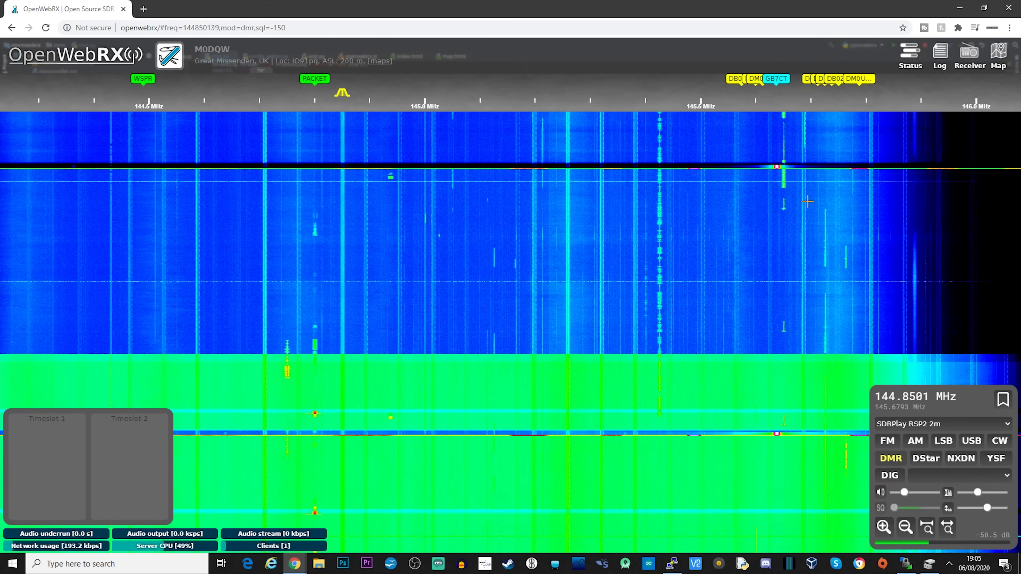
{"action": "left_click", "coordinate": [773, 178]}
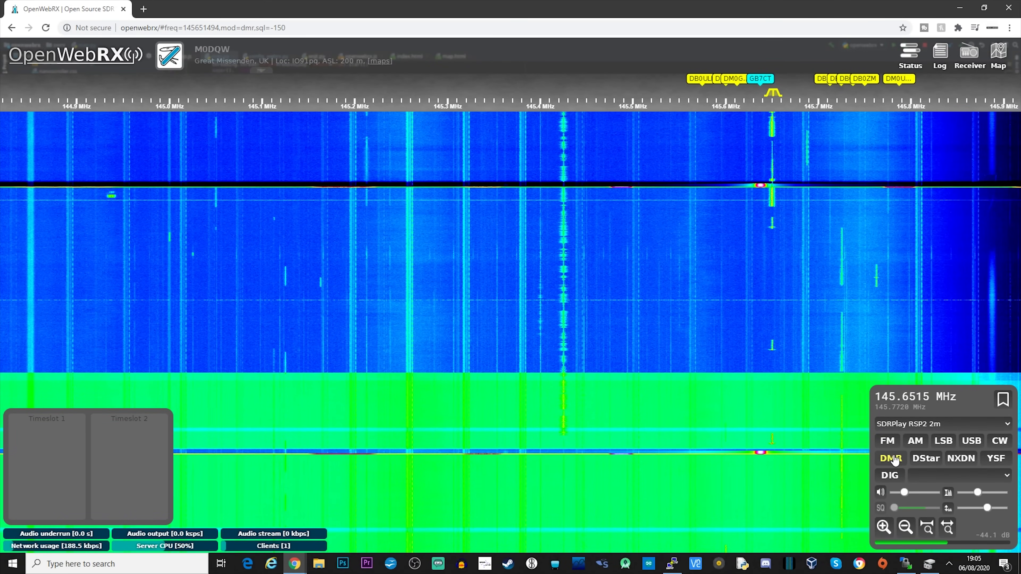
{"action": "left_click", "coordinate": [888, 442]}
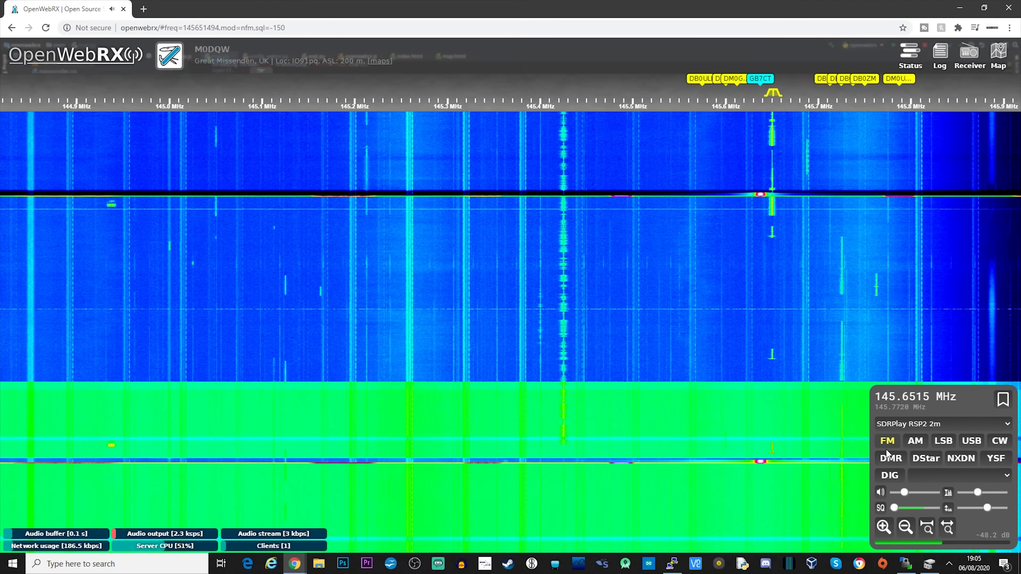